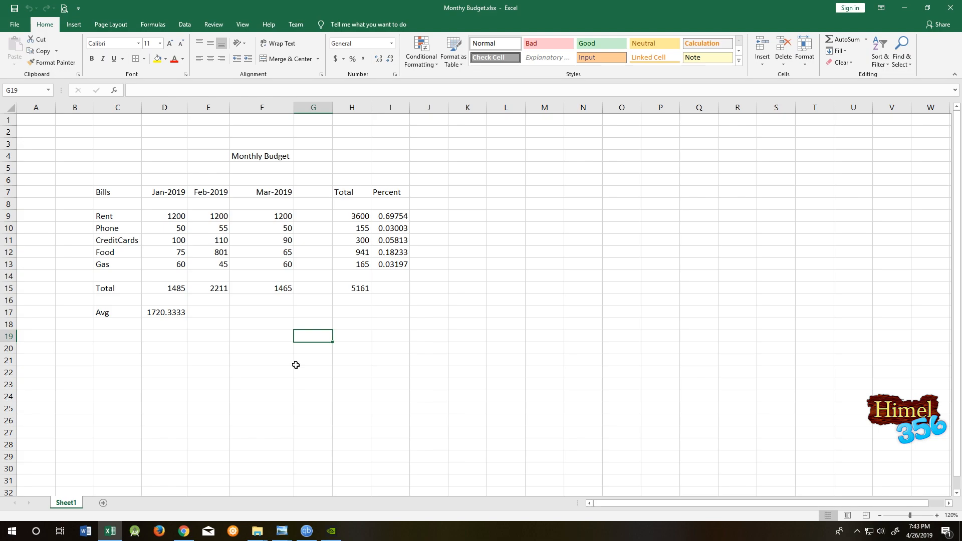
# - Move the Avg label and its value from C17:D17 down to C20:D20
pyautogui.click(116, 313)
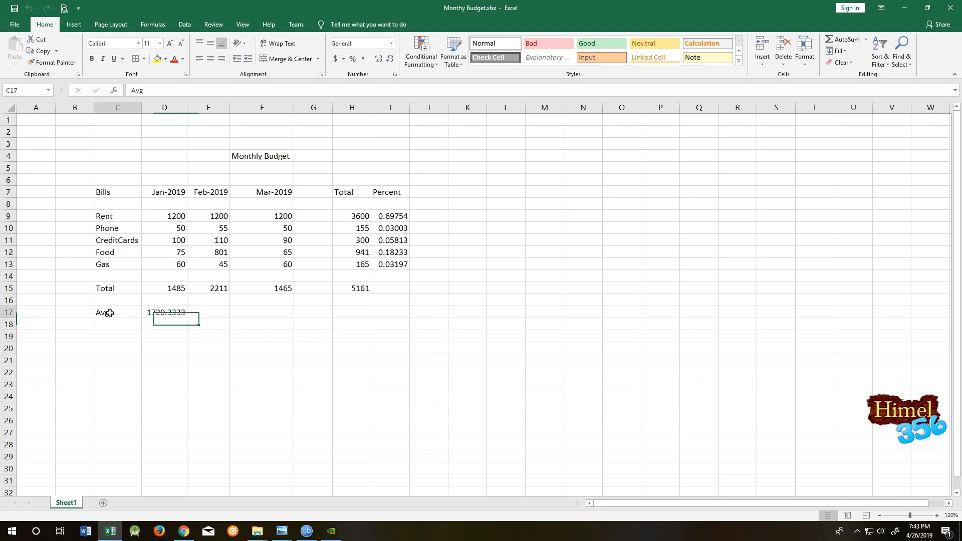
pyautogui.moveTo(116, 313); pyautogui.dragTo(161, 311)
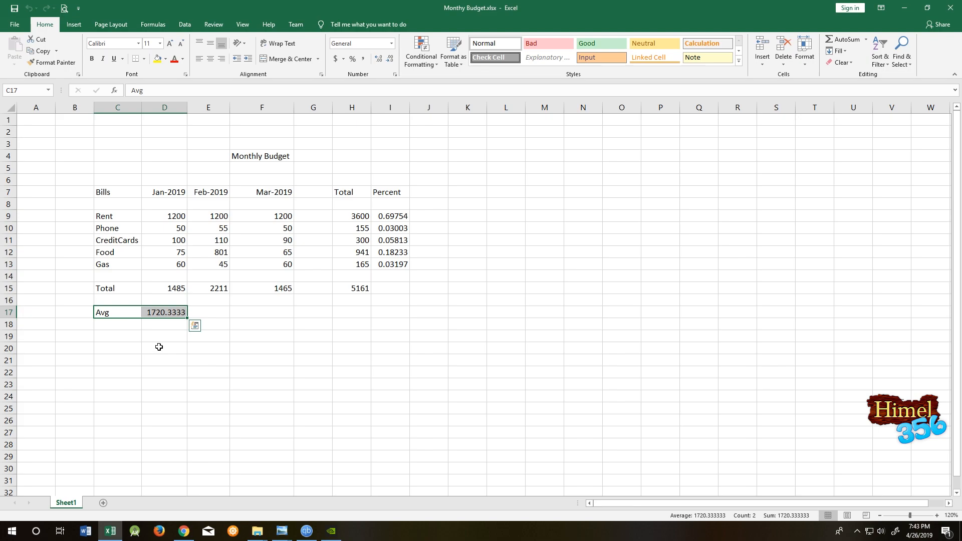
pyautogui.hotkey('ctrl', 'x')
pyautogui.hotkey('ctrl', 'x')
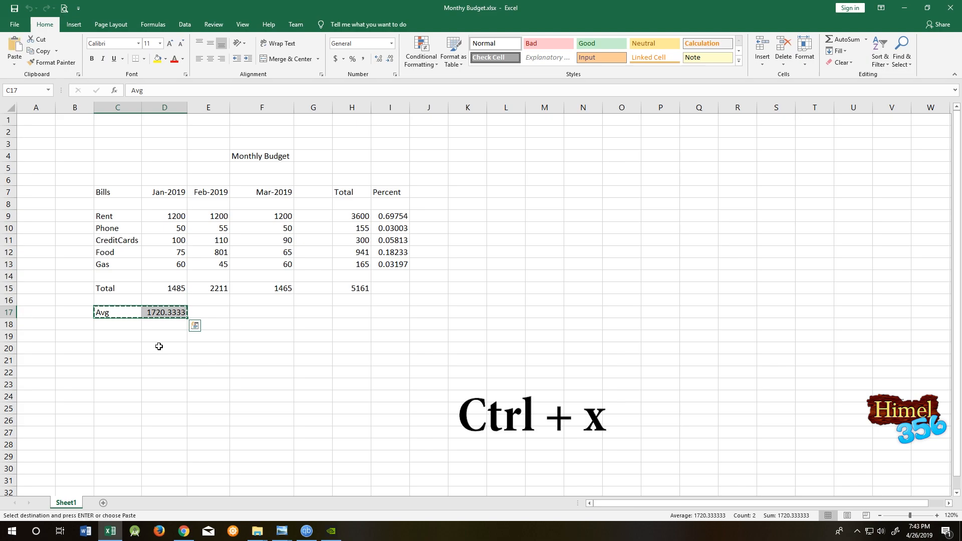
pyautogui.click(115, 348)
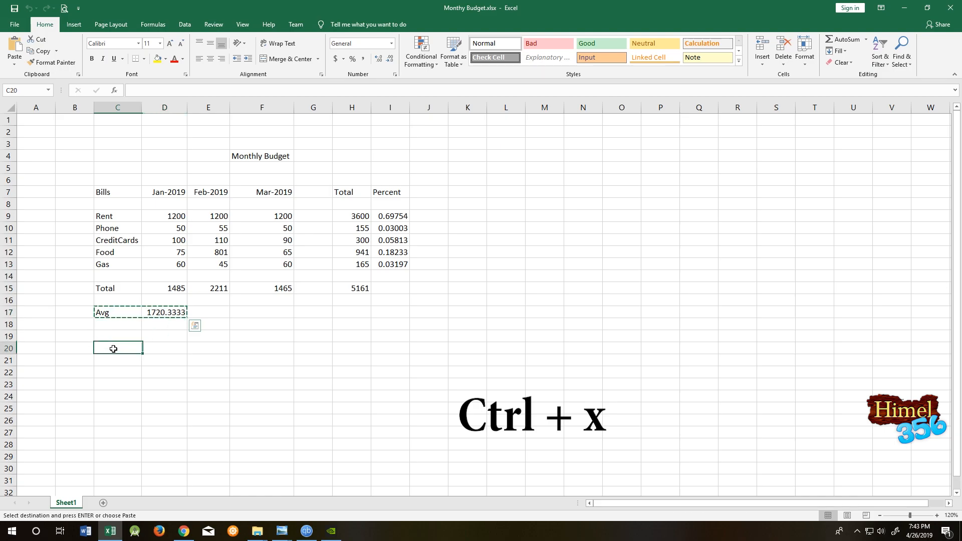
pyautogui.moveTo(141, 351); pyautogui.dragTo(163, 347)
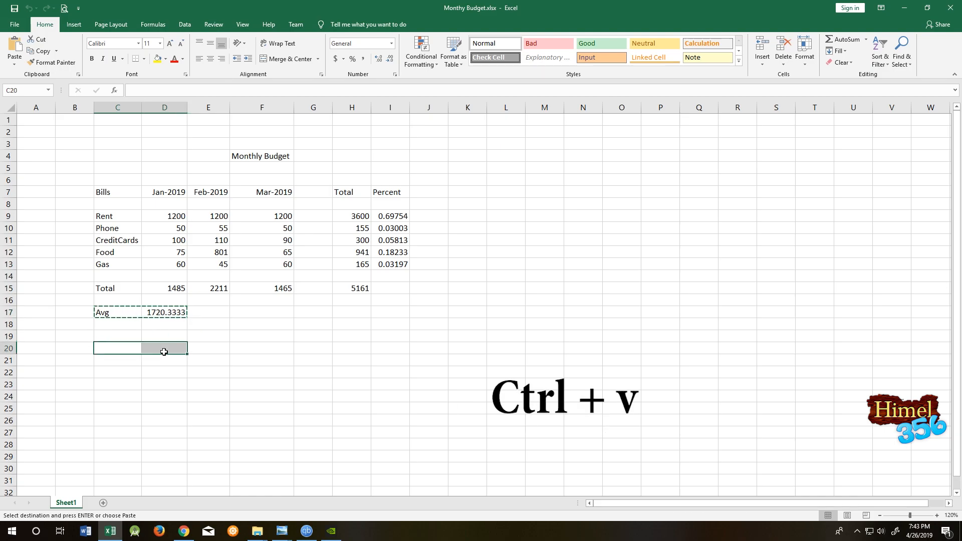
pyautogui.hotkey('ctrl', 'v')
# - Enter the row labels Min in C18 and Max in C19 above the Avg row
pyautogui.click(112, 322)
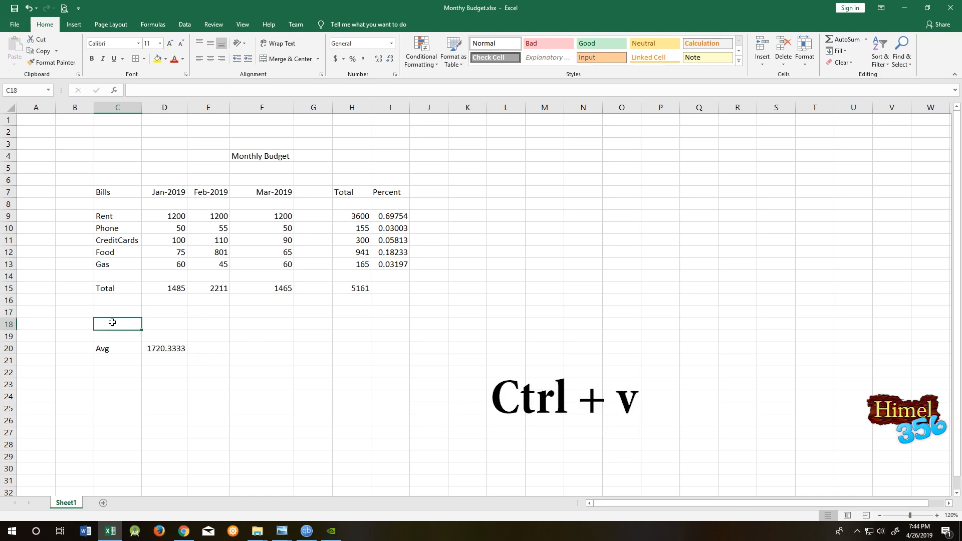
pyautogui.write('Min')
pyautogui.press('Return')
pyautogui.write('Max')
pyautogui.press('Return')
# - Insert the MIN function in D18 over the January bills in D9:D13
pyautogui.click(174, 324)
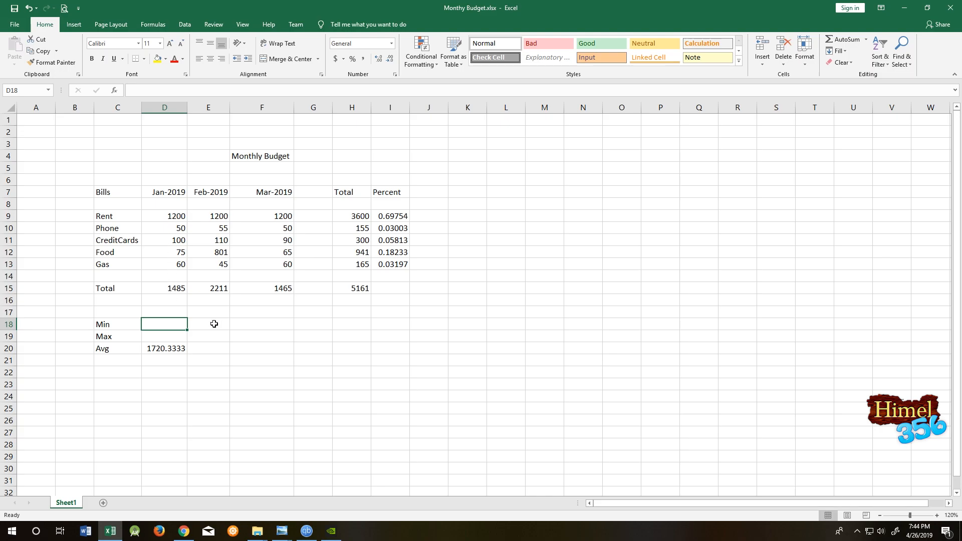
pyautogui.click(153, 25)
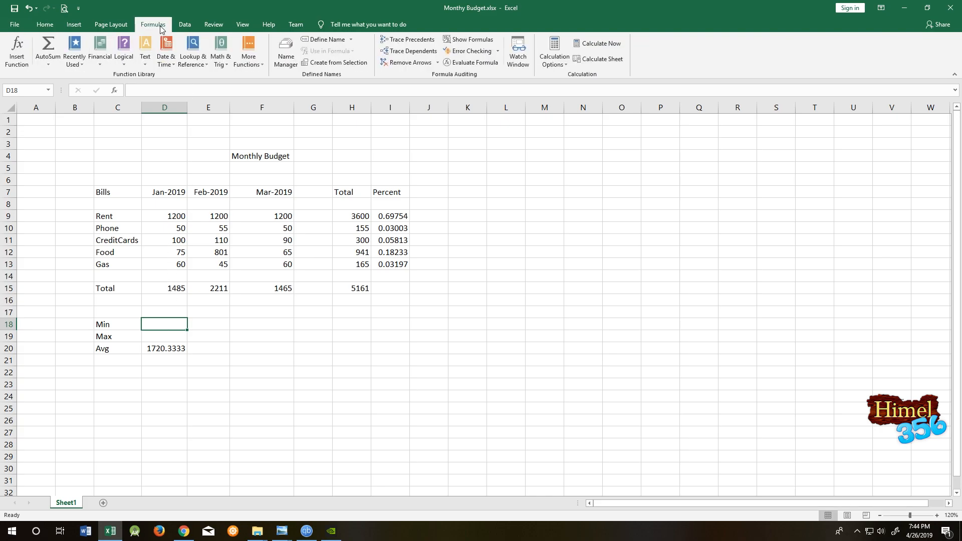
pyautogui.click(16, 50)
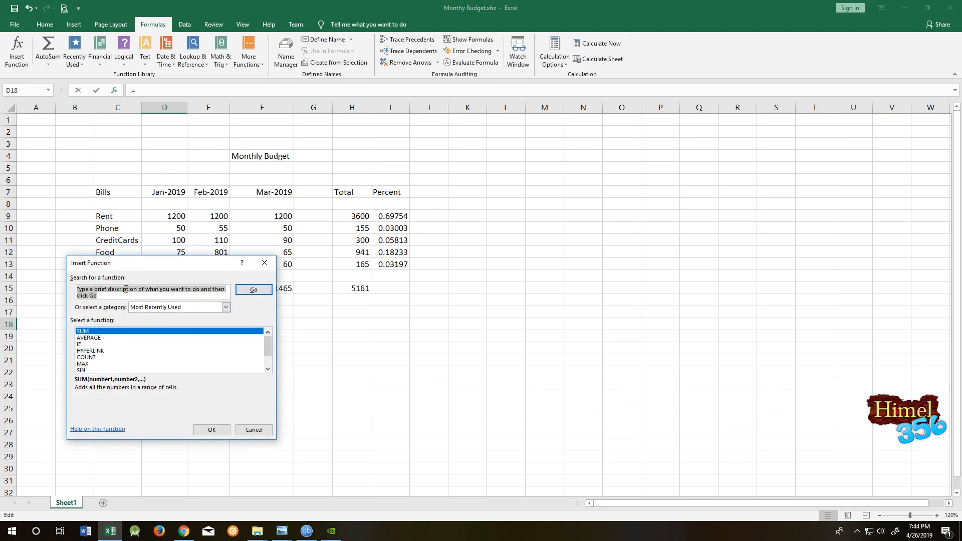
pyautogui.write('min')
pyautogui.press('Return')
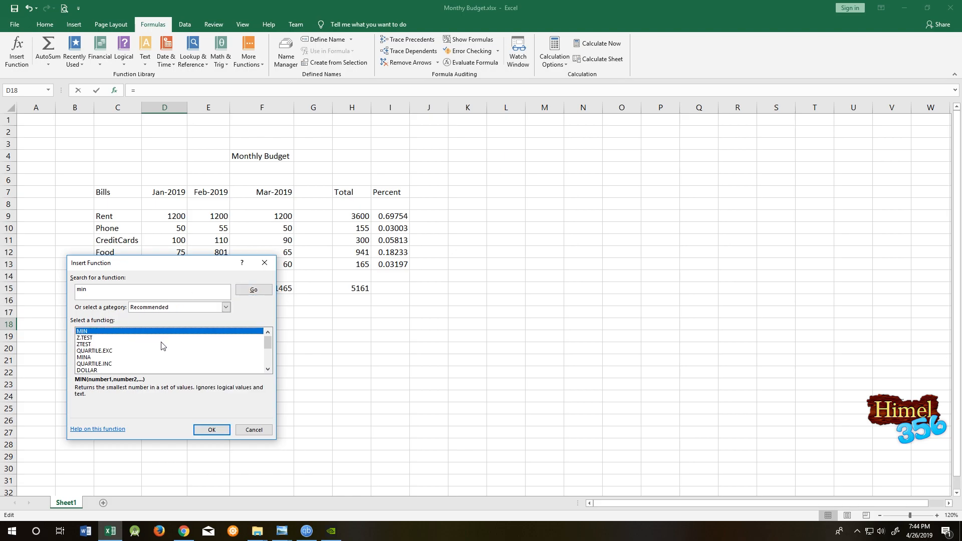
pyautogui.click(212, 430)
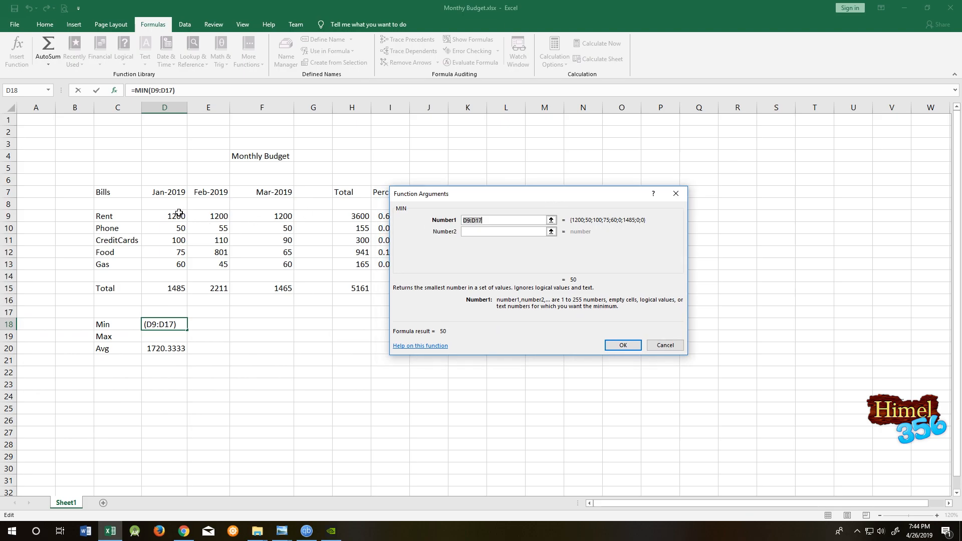
pyautogui.moveTo(178, 214); pyautogui.dragTo(177, 268)
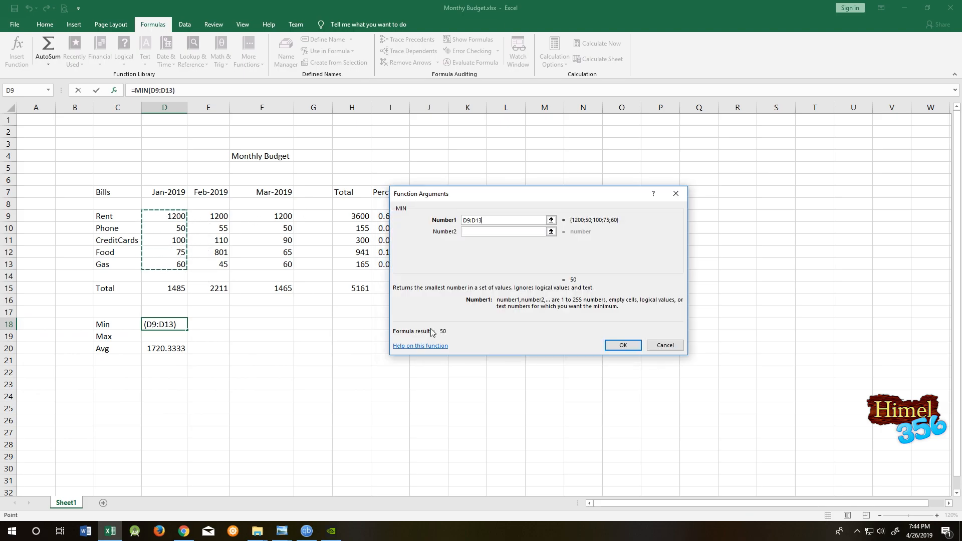
pyautogui.click(624, 345)
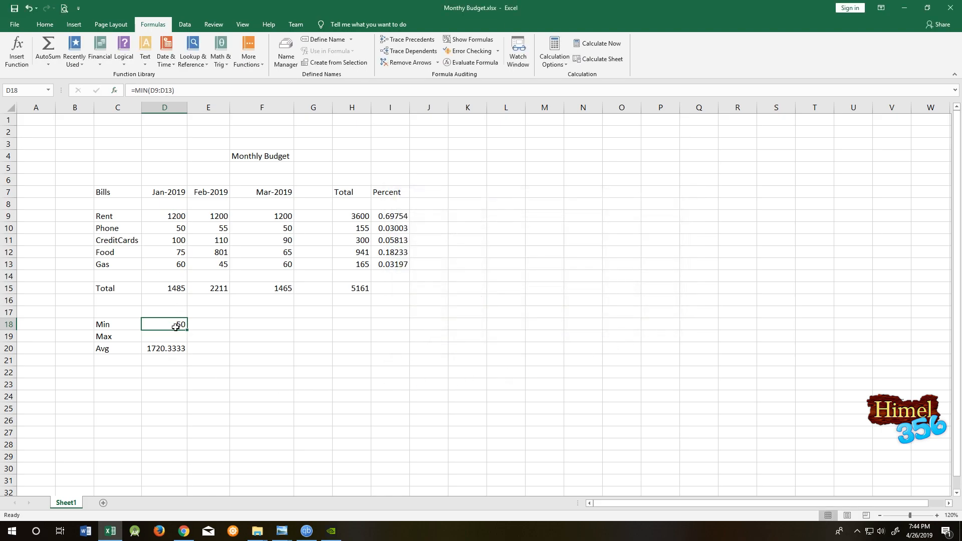
# - Insert the MAX function in D19 over the January bills in D9:D13
pyautogui.click(174, 336)
pyautogui.click(16, 52)
pyautogui.write('max')
pyautogui.click(621, 216)
pyautogui.click(580, 353)
pyautogui.moveTo(168, 216); pyautogui.dragTo(168, 265)
pyautogui.click(623, 345)
# - Fill the Min and Max formulas from column D across to the February and March columns, E and F
pyautogui.click(177, 325)
pyautogui.moveTo(188, 332); pyautogui.dragTo(281, 331)
pyautogui.click(228, 357)
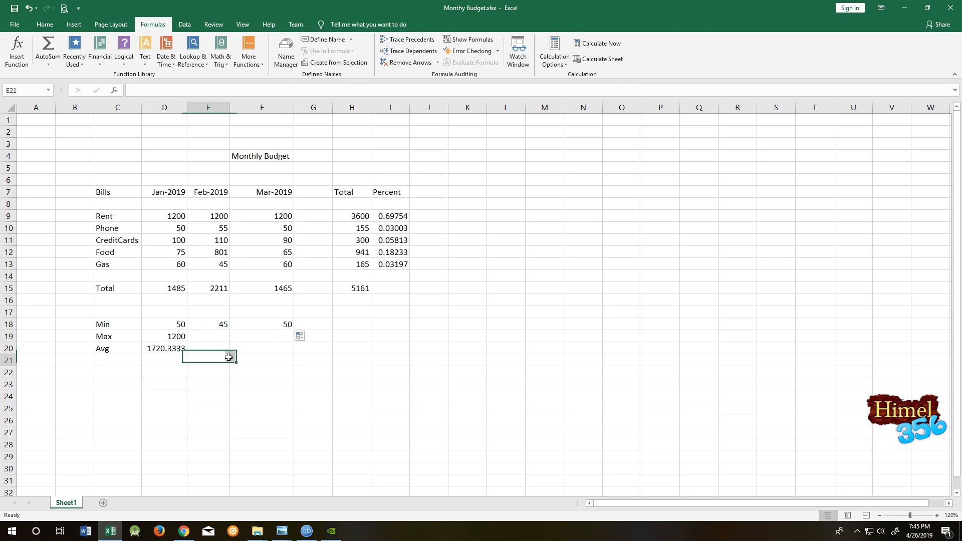
pyautogui.click(183, 339)
pyautogui.moveTo(188, 344); pyautogui.dragTo(301, 334)
pyautogui.click(439, 362)
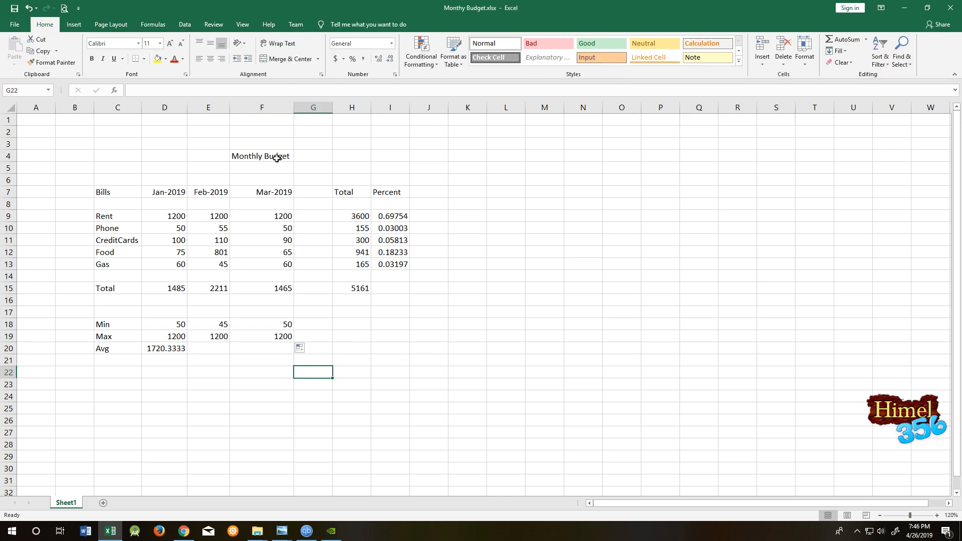
# - Set the Monthly Budget title in F4 to font size 18 and make it bold
pyautogui.click(277, 158)
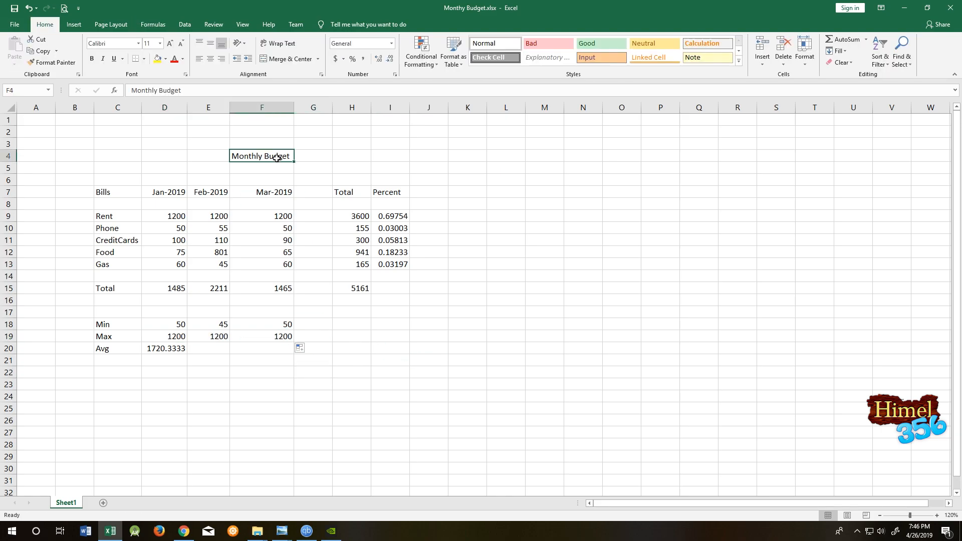
pyautogui.click(160, 45)
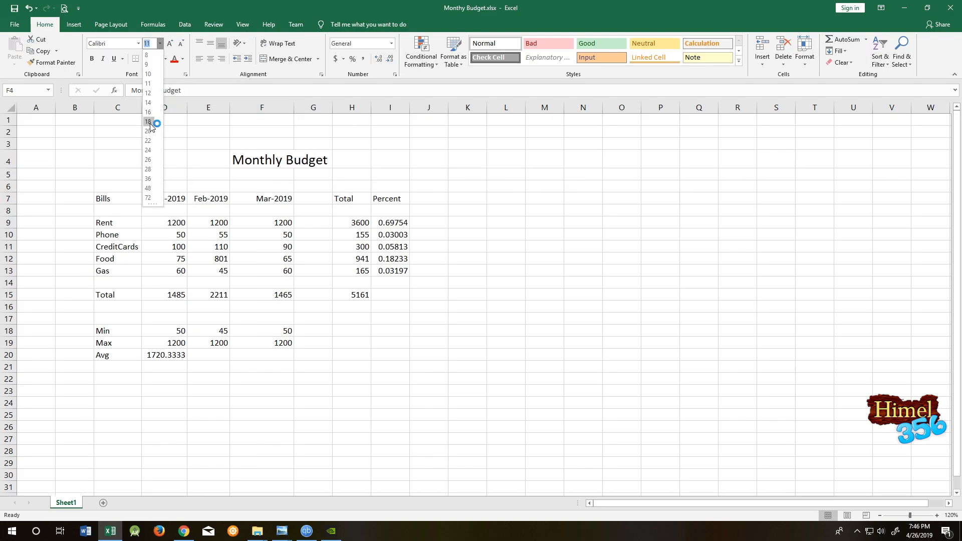
pyautogui.click(150, 121)
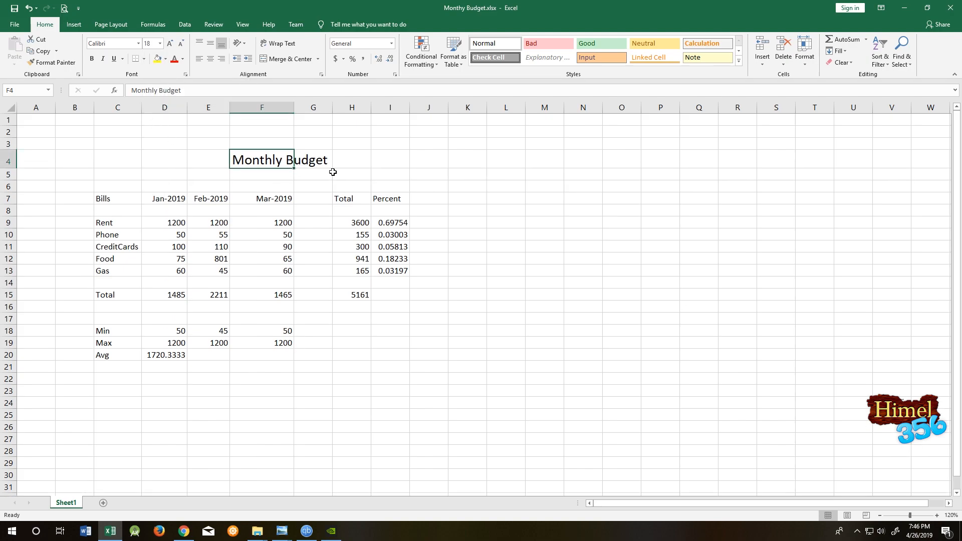
pyautogui.click(91, 59)
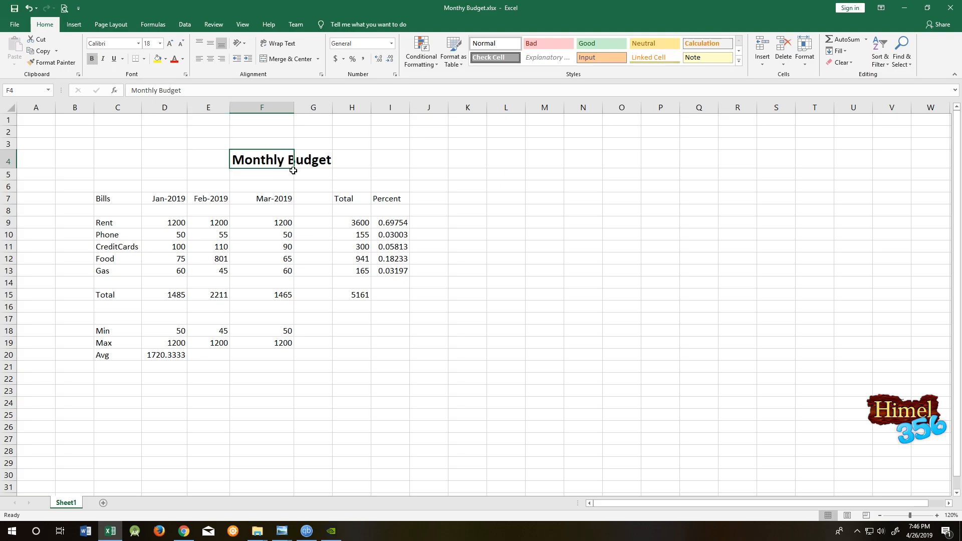
pyautogui.click(443, 247)
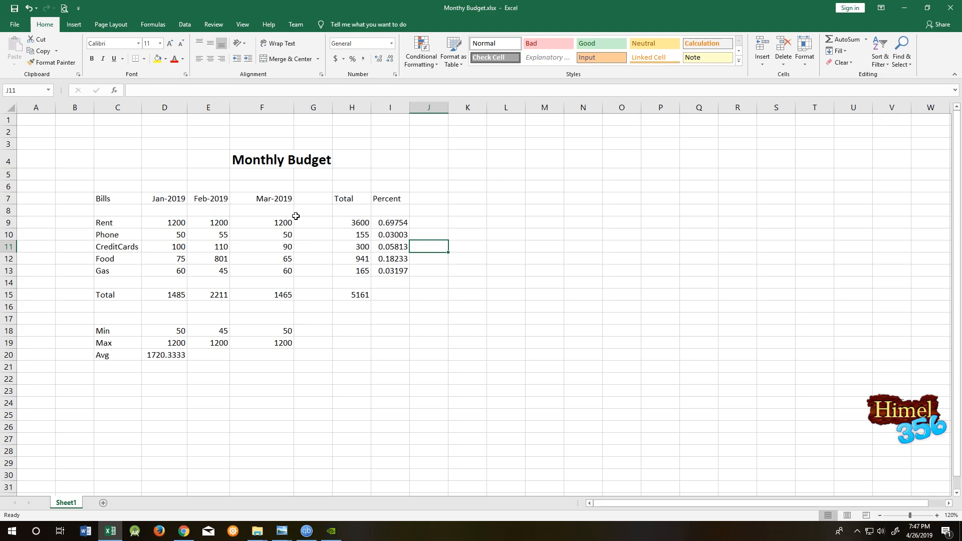
# - Merge and center the Monthly Budget title across D4:G4
pyautogui.click(344, 174)
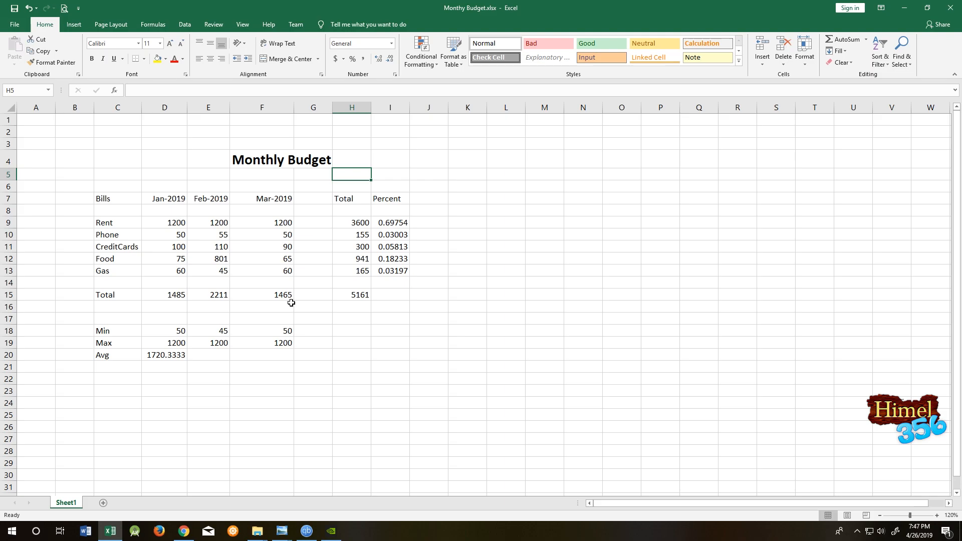
pyautogui.click(170, 157)
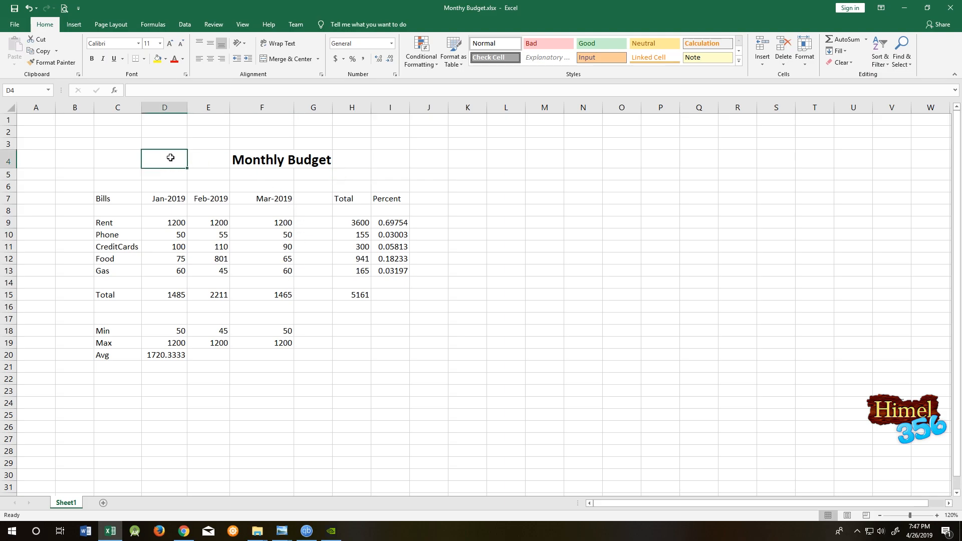
pyautogui.moveTo(171, 157); pyautogui.dragTo(307, 161)
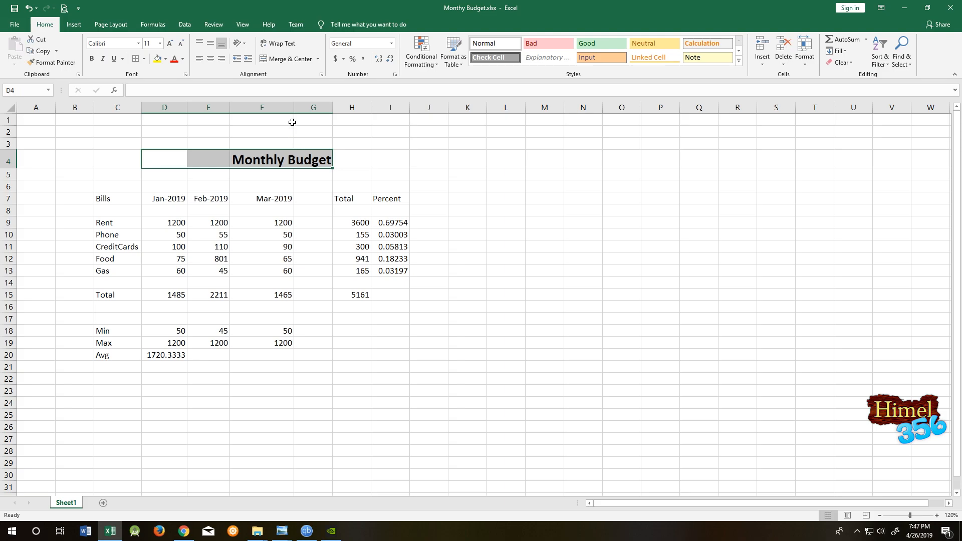
pyautogui.click(289, 62)
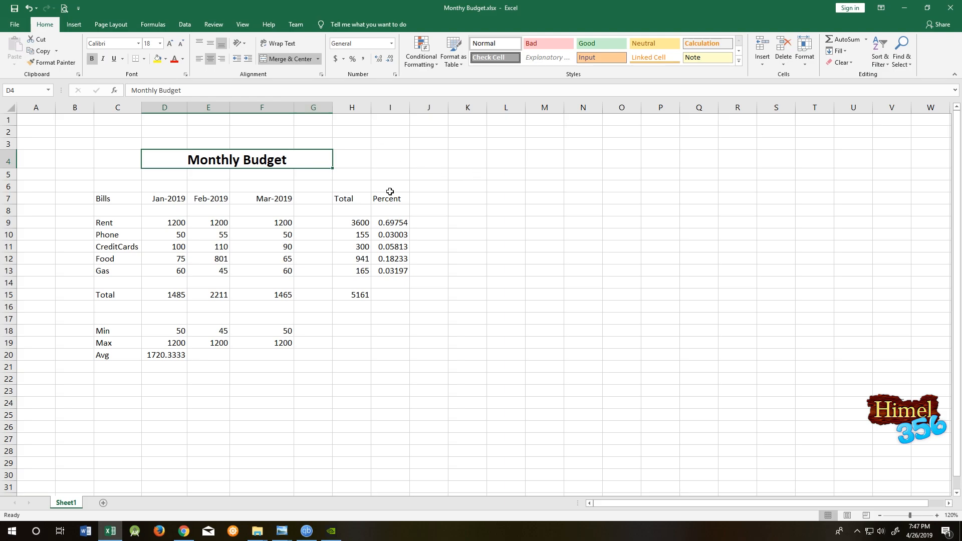
pyautogui.click(313, 319)
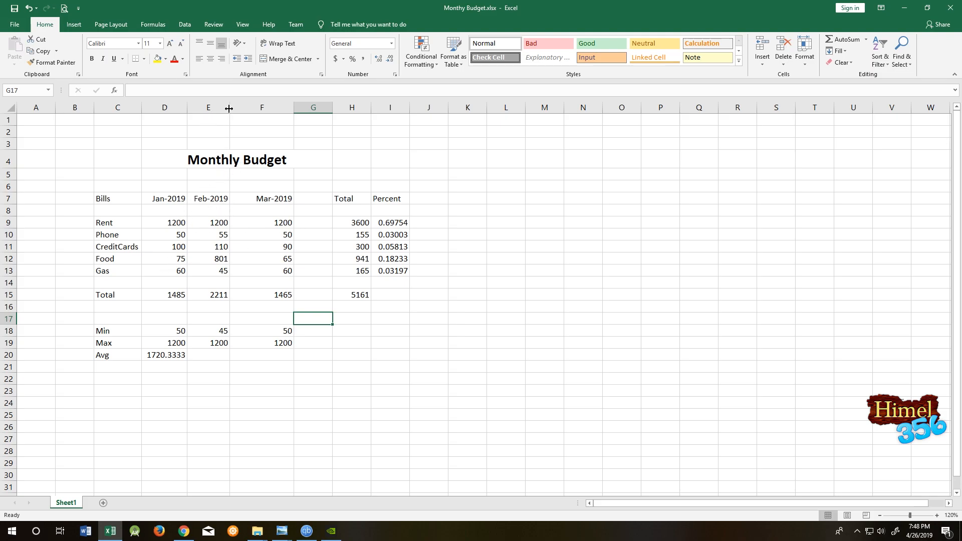
# - Widen columns E and D, which hold the February and January amounts
pyautogui.moveTo(229, 108); pyautogui.dragTo(244, 108)
pyautogui.moveTo(186, 109); pyautogui.dragTo(257, 109)
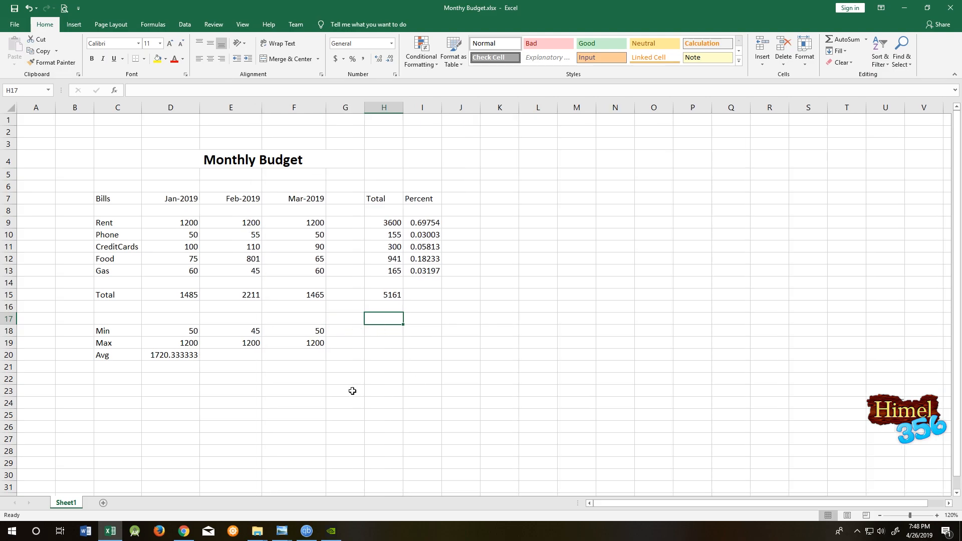
# - Format the totals in D15:H15 as English (United States) dollar accounting values and set the Feb-2019 Food amount to 850
pyautogui.click(171, 295)
pyautogui.moveTo(172, 294); pyautogui.dragTo(393, 298)
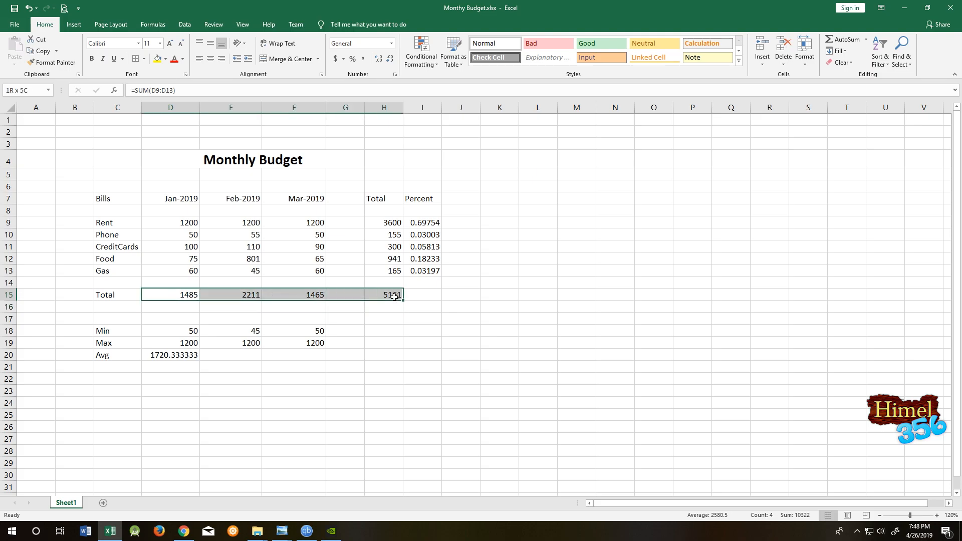
pyautogui.click(393, 314)
pyautogui.moveTo(183, 297); pyautogui.dragTo(380, 298)
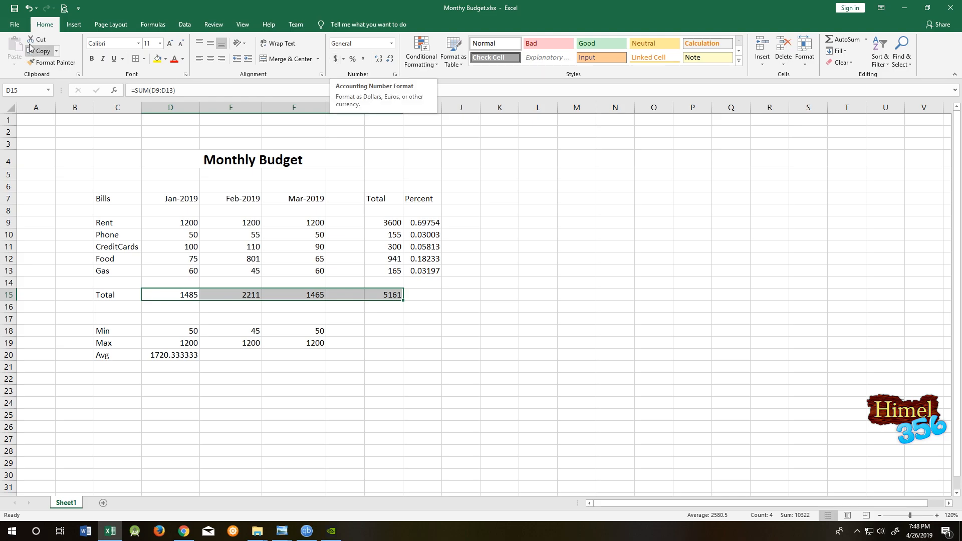
pyautogui.click(343, 60)
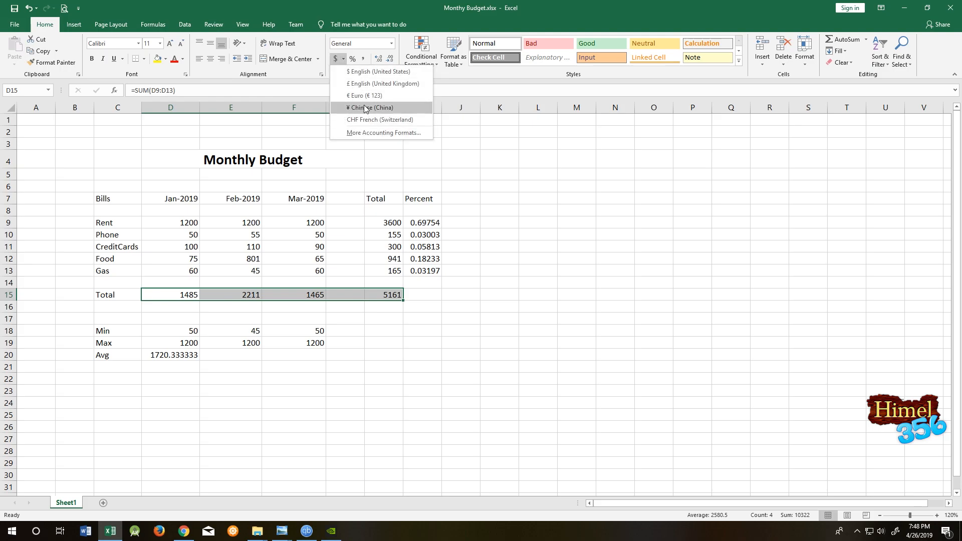
pyautogui.click(362, 72)
pyautogui.click(595, 255)
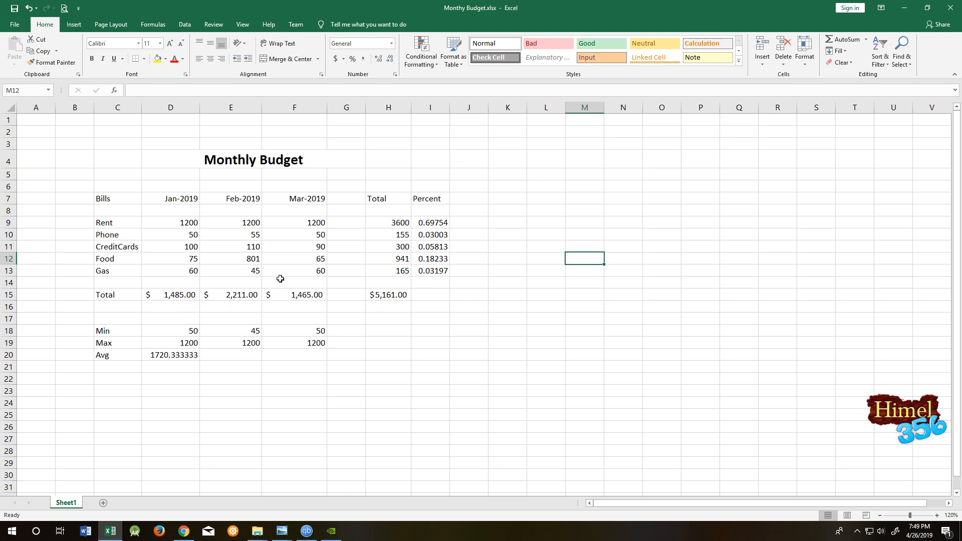
pyautogui.click(482, 312)
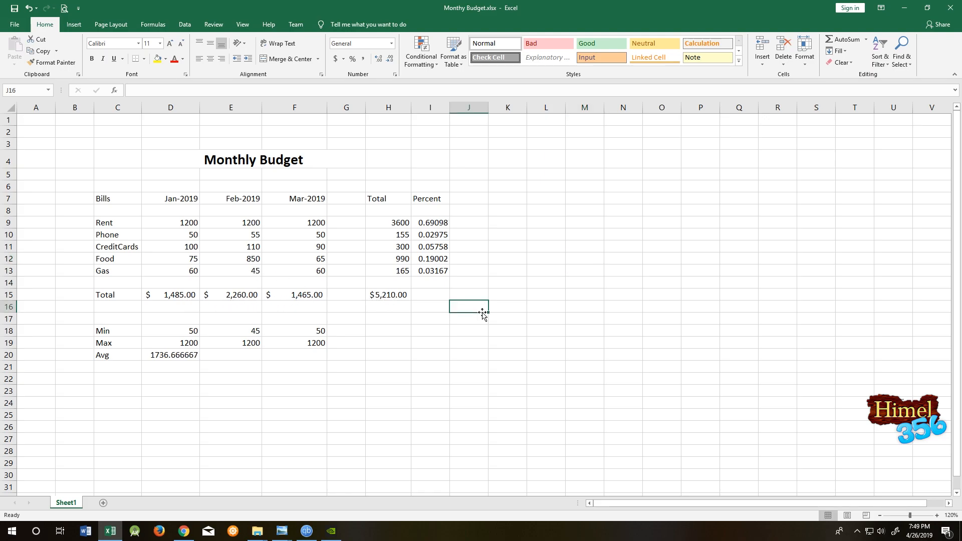
# - Apply a blue cell style to the headings in C7:I7 and a light blue one to the Total row in C15:H15
pyautogui.click(102, 200)
pyautogui.moveTo(102, 200); pyautogui.dragTo(442, 199)
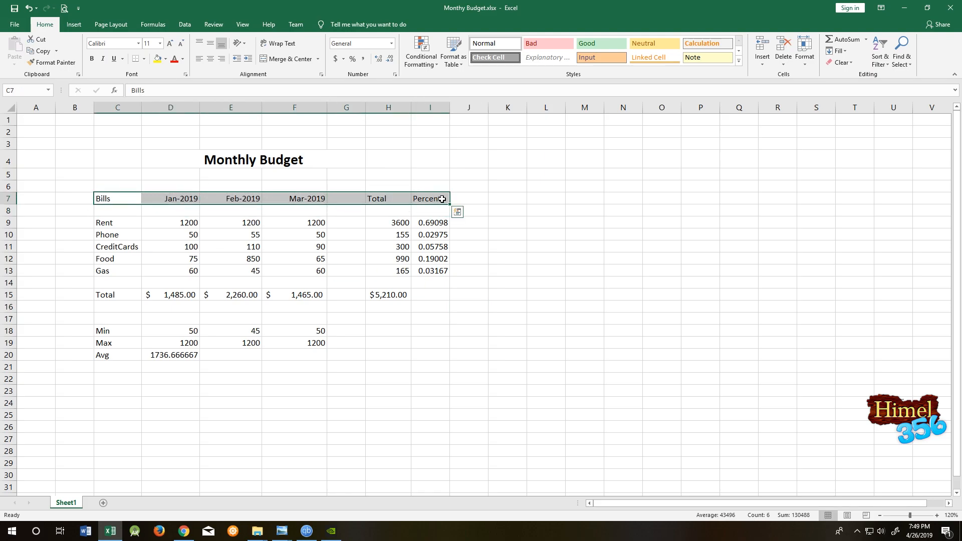
pyautogui.click(739, 61)
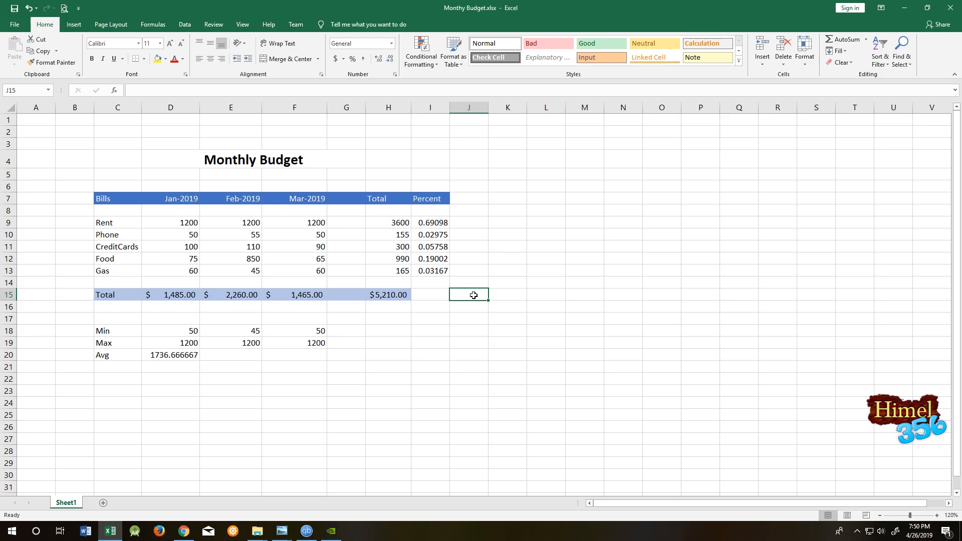
# - Give the Rent label in C9 a light gray fill and make it bold
pyautogui.click(133, 222)
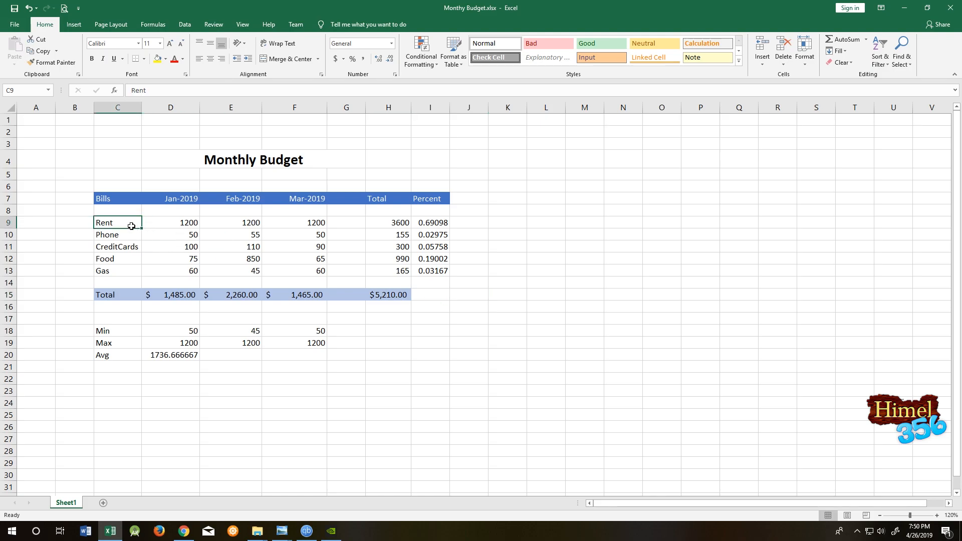
pyautogui.click(165, 62)
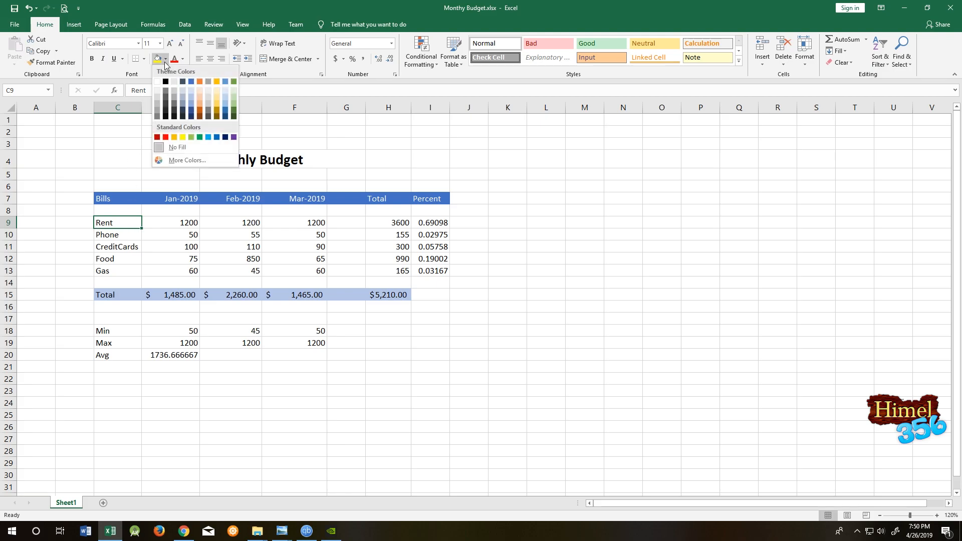
pyautogui.click(174, 91)
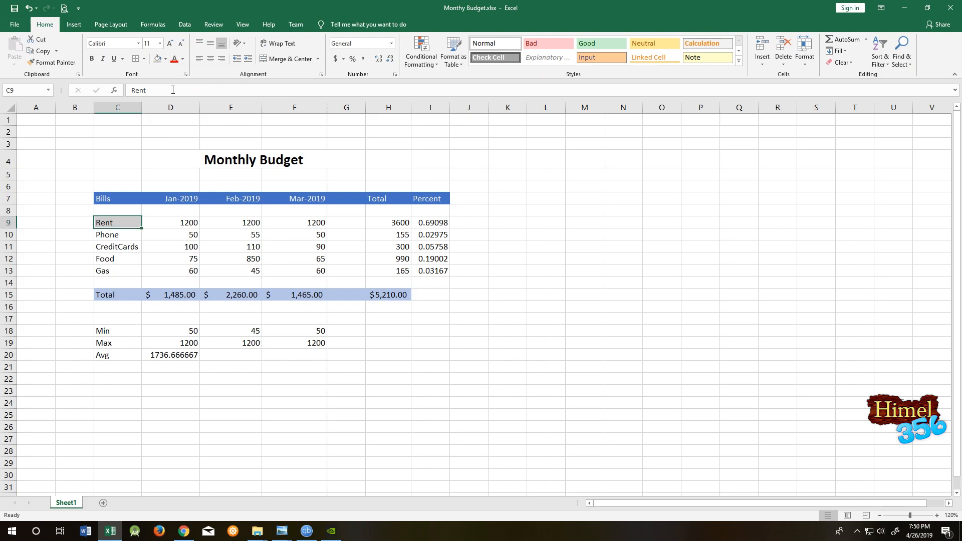
pyautogui.click(93, 59)
# - Create a new cell style named MyStyle from the formatting of the Rent cell
pyautogui.click(740, 61)
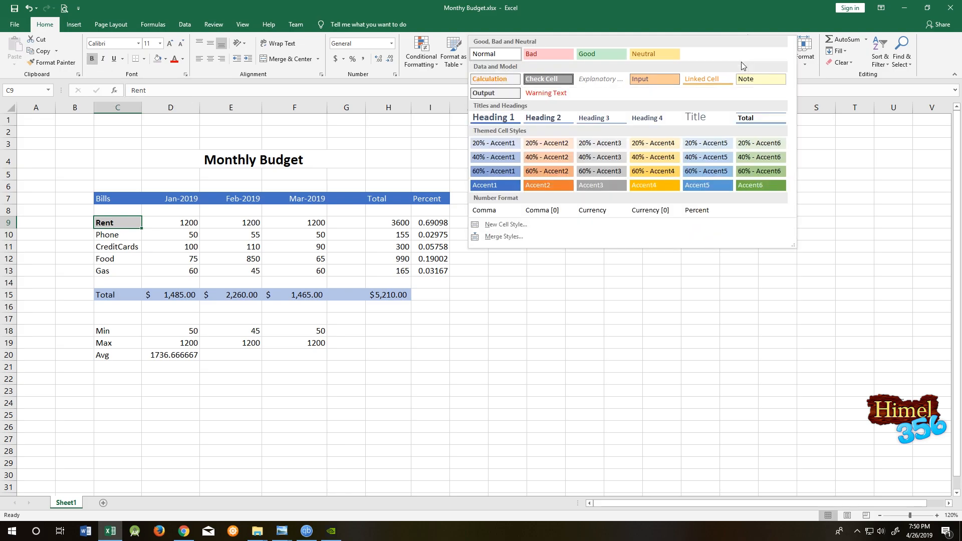
pyautogui.click(506, 225)
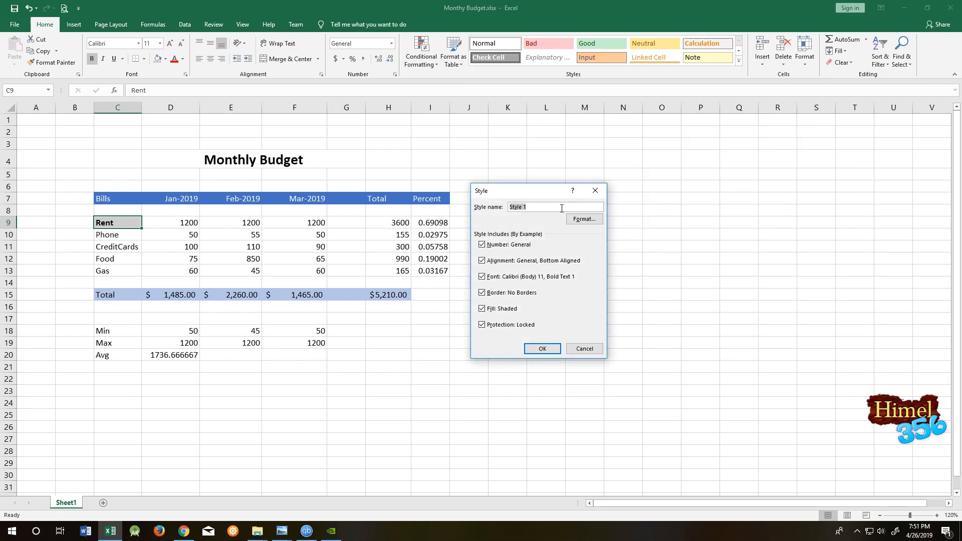
pyautogui.write('MySty')
pyautogui.click(543, 348)
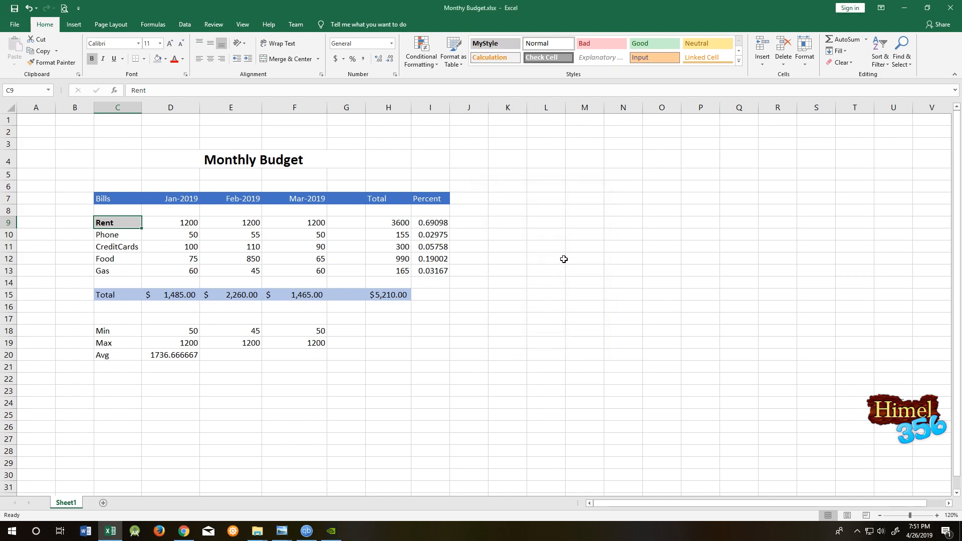
pyautogui.click(580, 234)
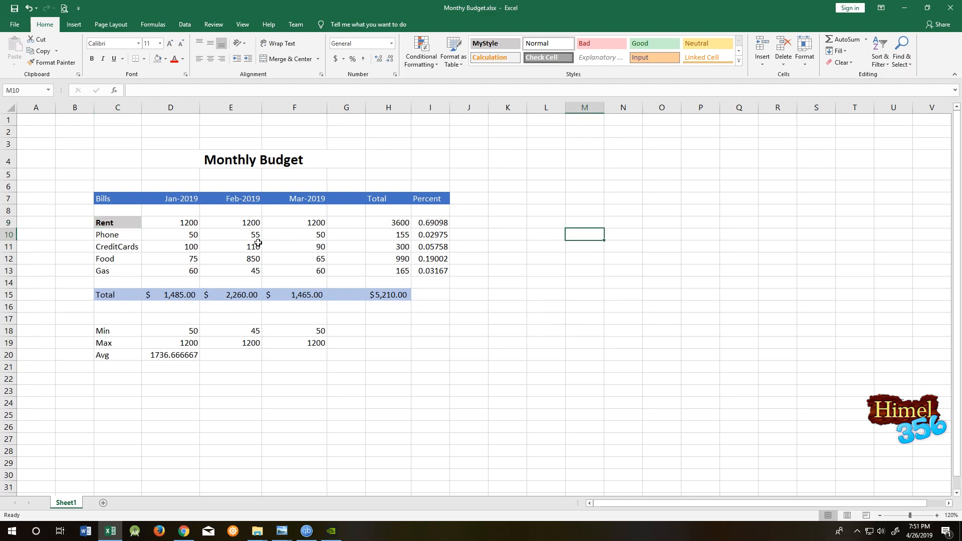
# - Apply the MyStyle cell style to the Phone, CreditCards, Food and Gas labels in C10:C13
pyautogui.click(130, 222)
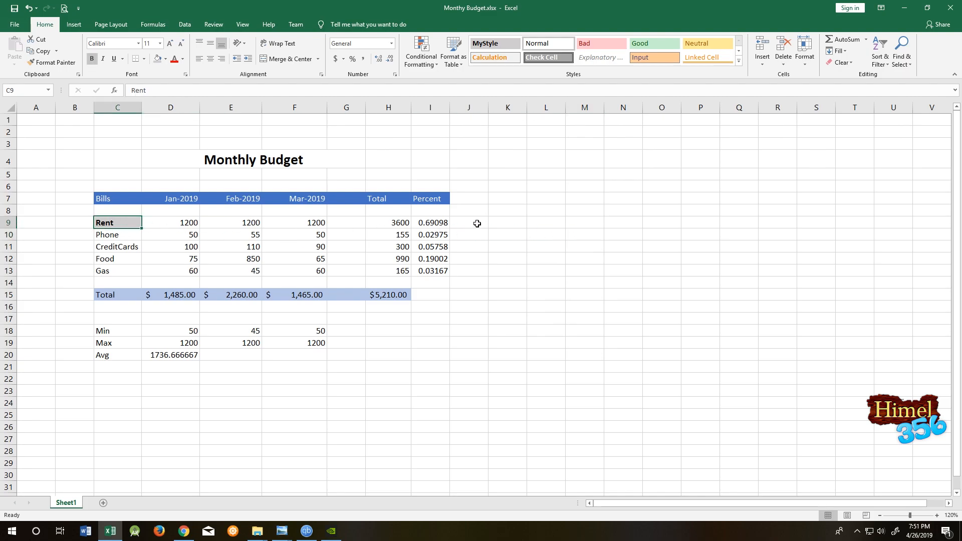
pyautogui.moveTo(137, 235); pyautogui.dragTo(126, 270)
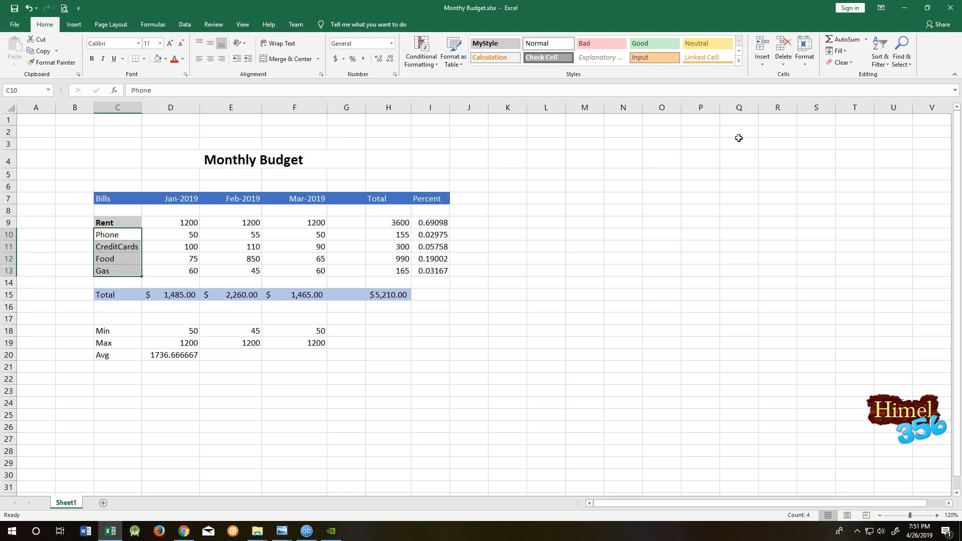
pyautogui.click(739, 62)
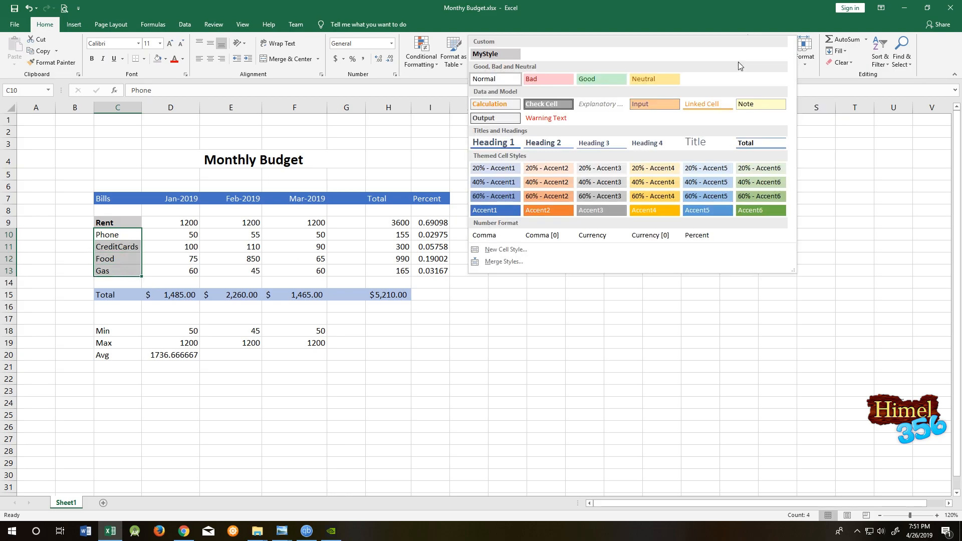
pyautogui.click(504, 53)
pyautogui.click(600, 230)
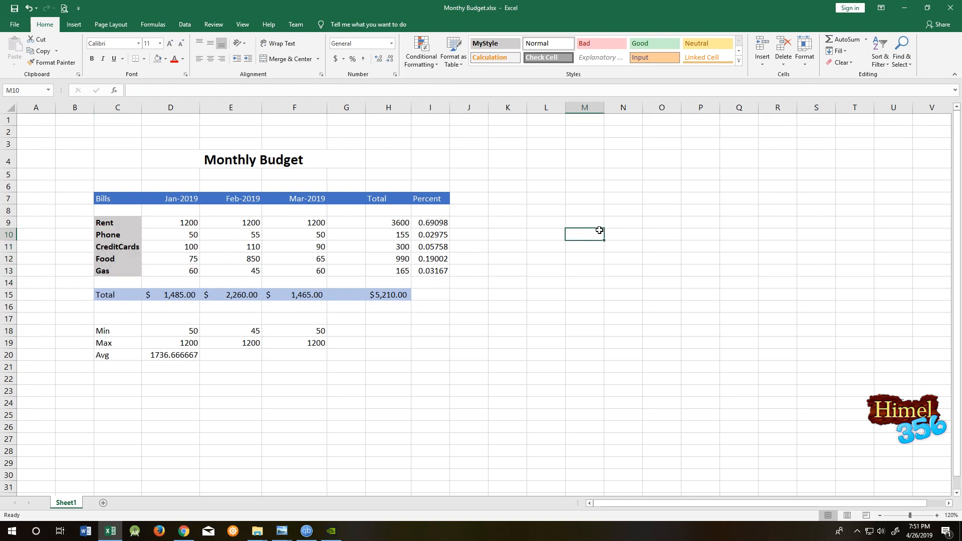
pyautogui.click(424, 320)
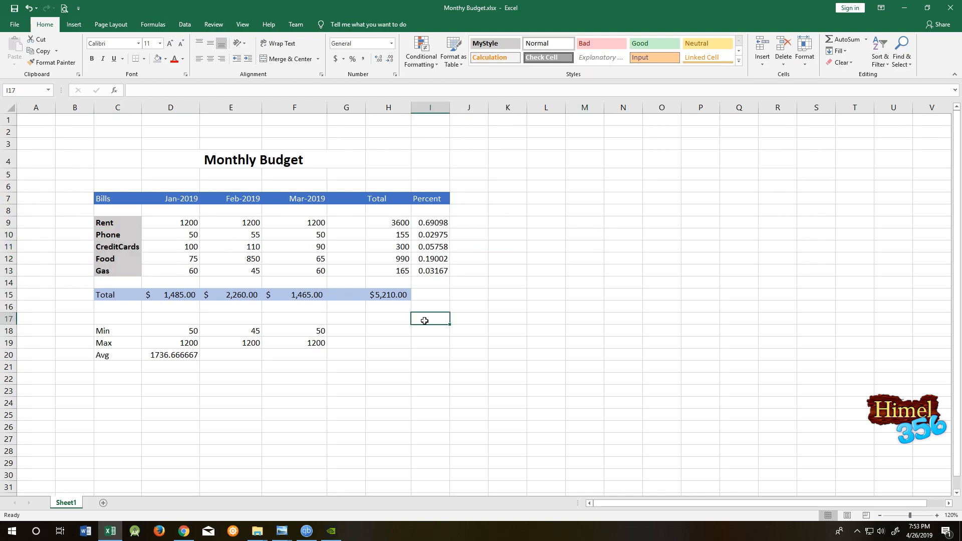
# - Show the monthly amounts and row totals in D9:H13 with two decimal places
pyautogui.click(314, 299)
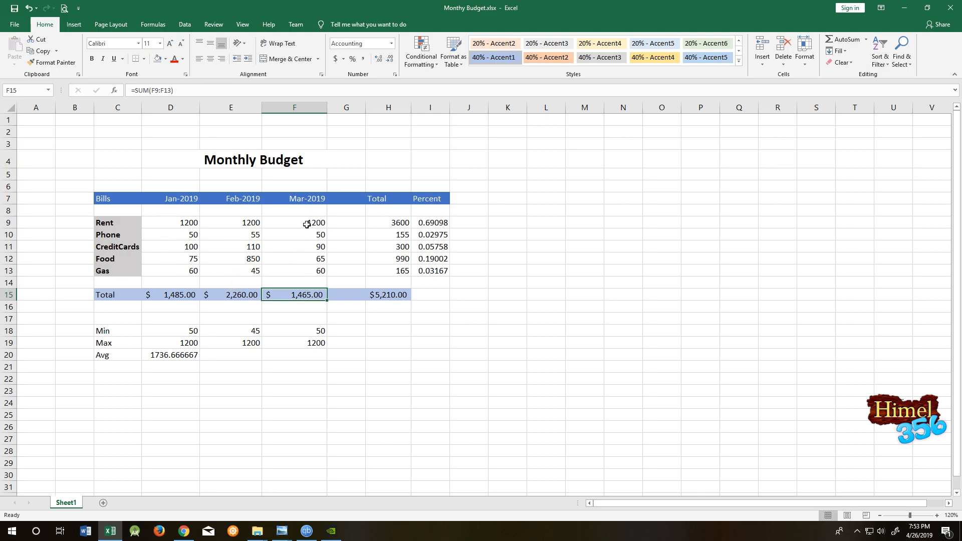
pyautogui.click(185, 223)
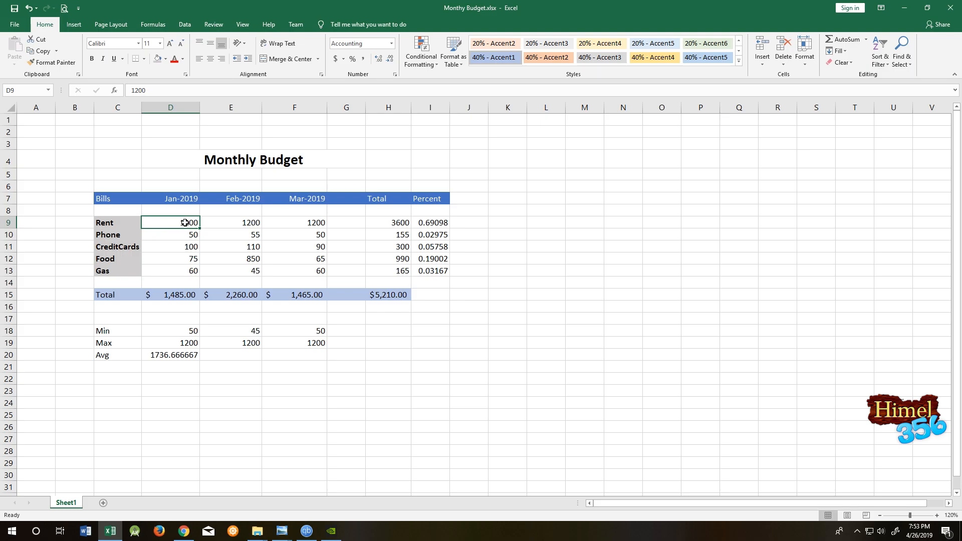
pyautogui.moveTo(175, 222); pyautogui.dragTo(400, 272)
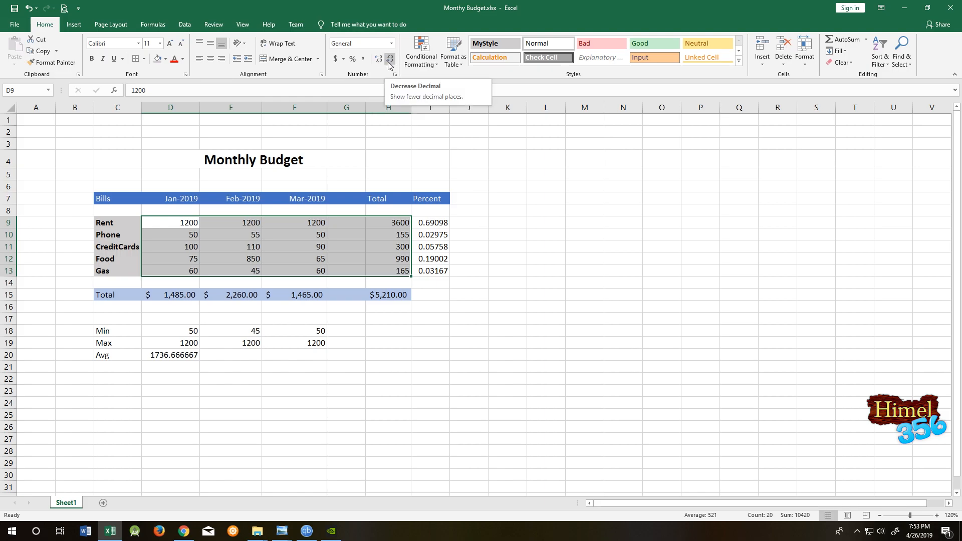
pyautogui.click(378, 59)
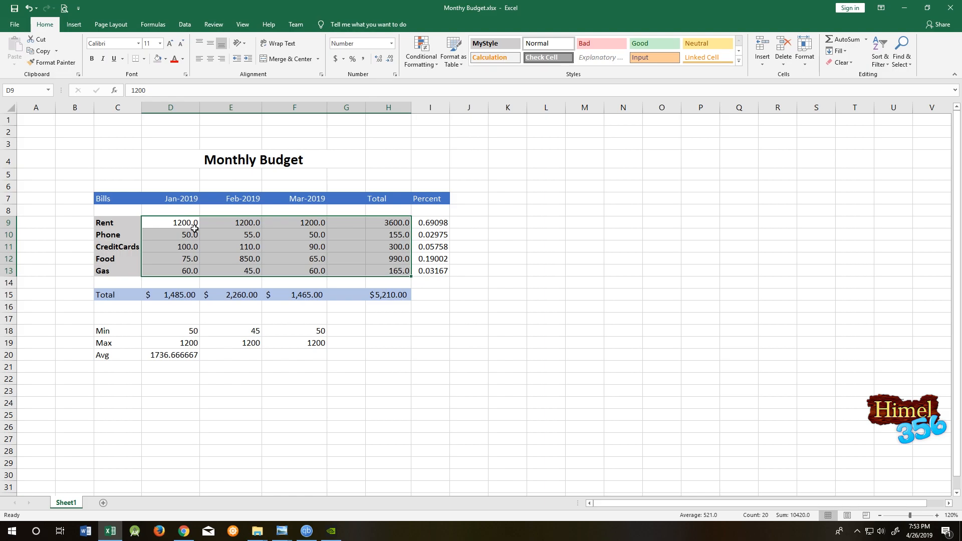
pyautogui.click(380, 59)
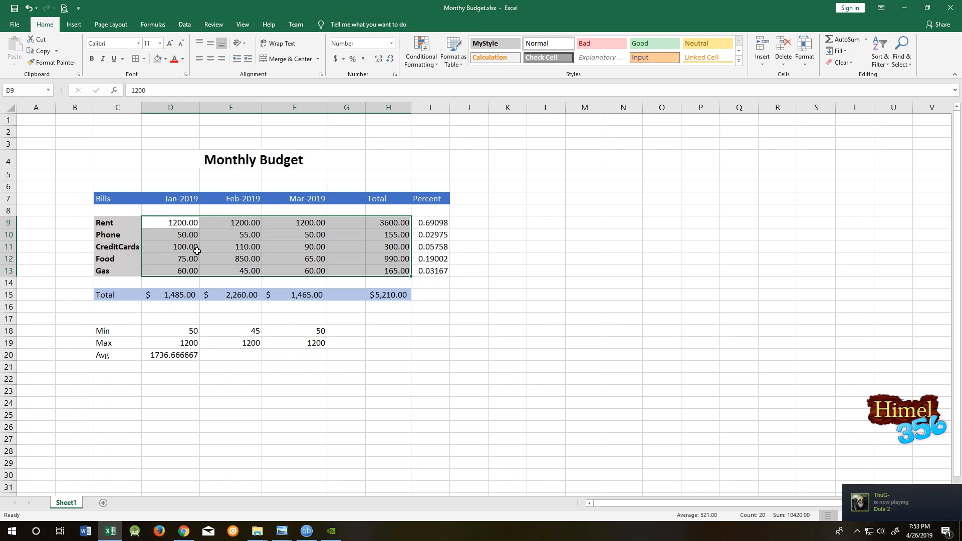
pyautogui.click(381, 64)
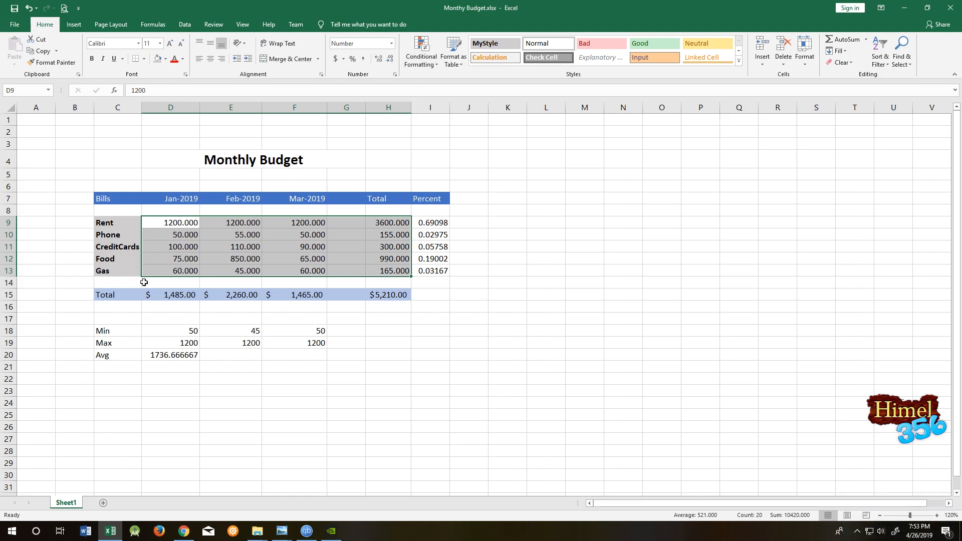
pyautogui.click(391, 60)
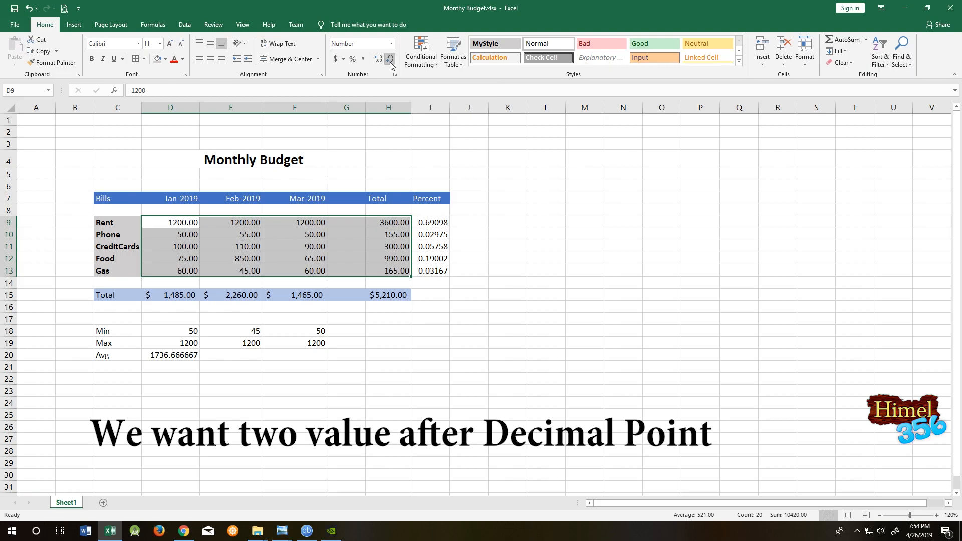
pyautogui.click(473, 298)
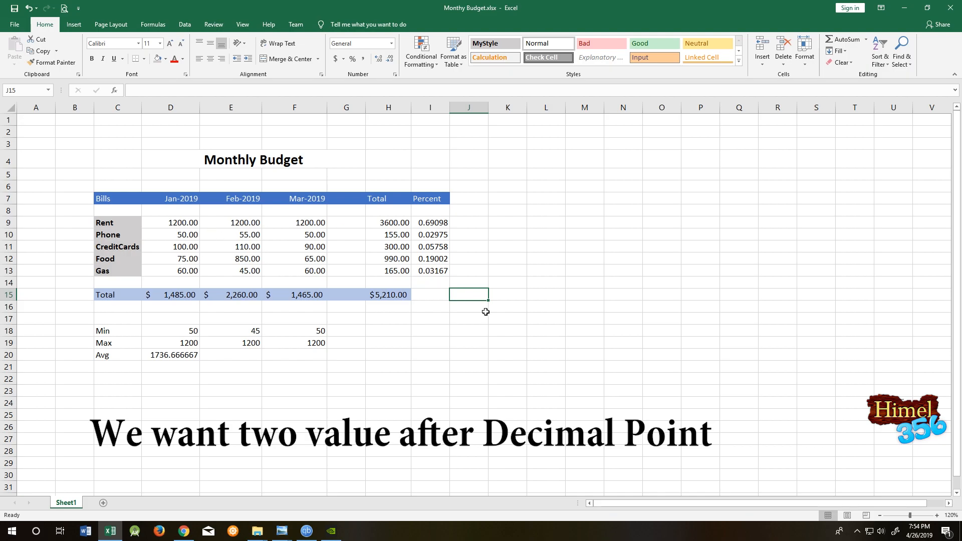
# - Format the Percent column values in I9:I13 as percentages
pyautogui.click(483, 285)
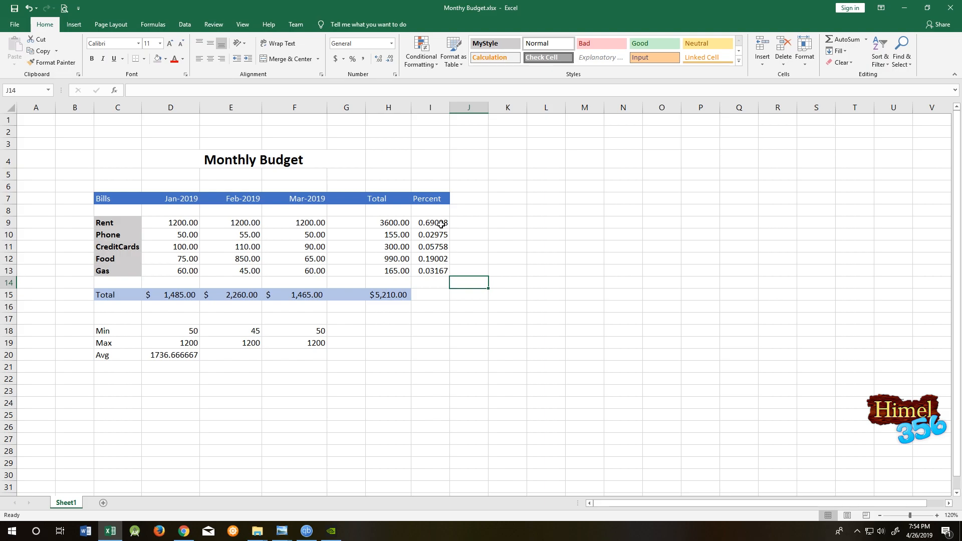
pyautogui.moveTo(435, 223); pyautogui.dragTo(442, 273)
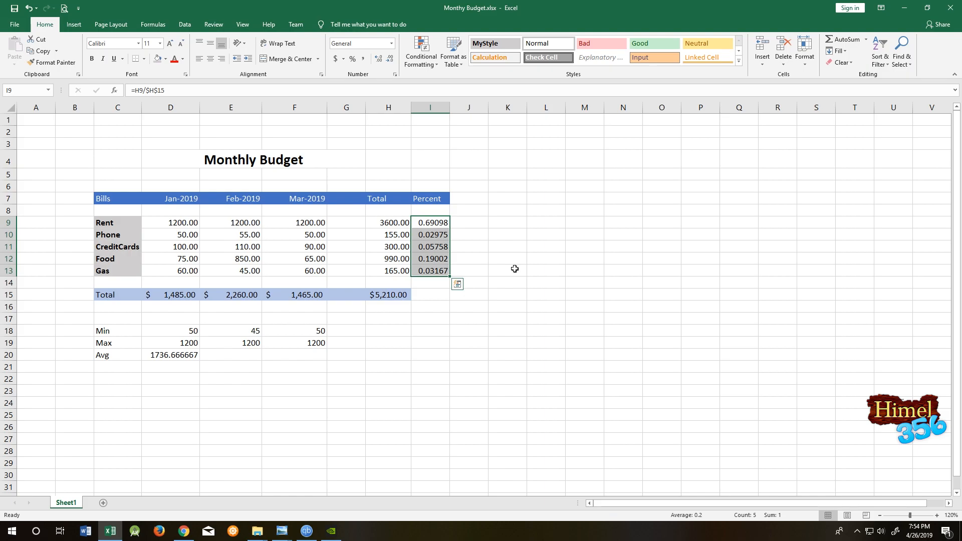
pyautogui.click(353, 58)
pyautogui.click(487, 295)
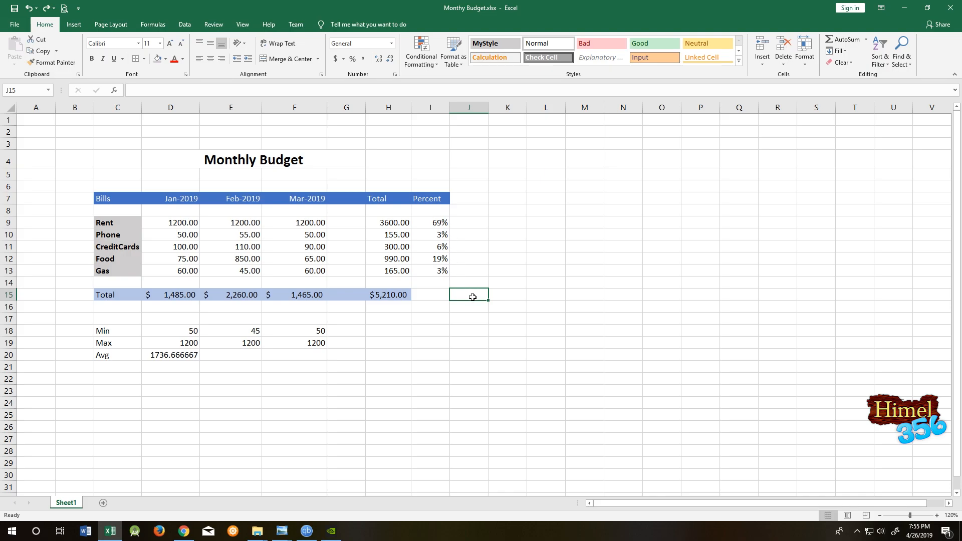
# - Set the percentages in I9:I13 to two decimal places through the Format Cells settings
pyautogui.moveTo(440, 223); pyautogui.dragTo(438, 271)
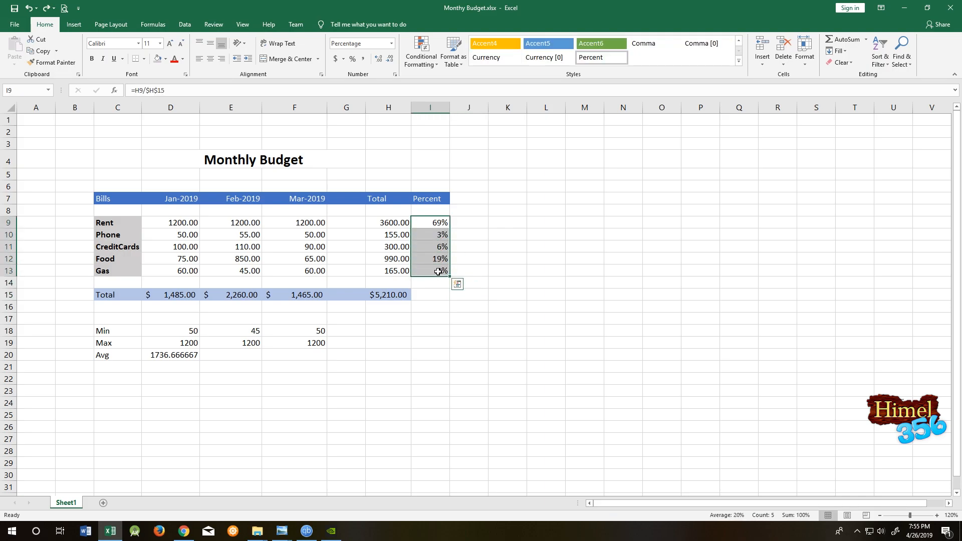
pyautogui.rightClick(438, 273)
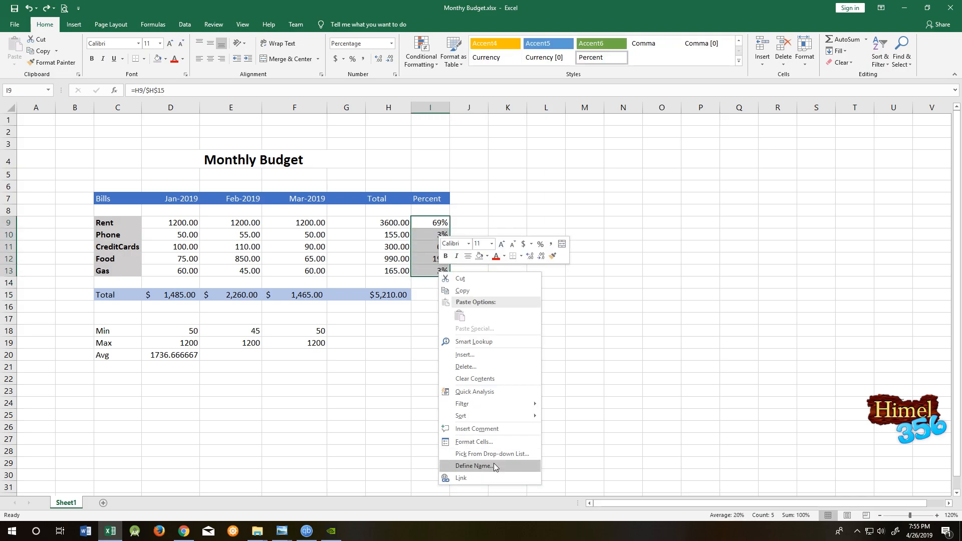
pyautogui.click(491, 442)
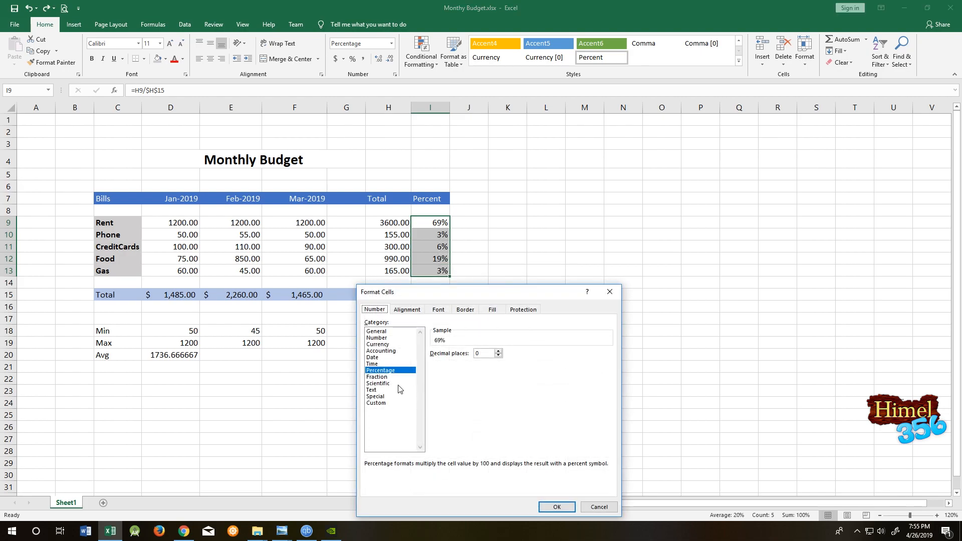
pyautogui.click(384, 371)
pyautogui.moveTo(498, 297); pyautogui.dragTo(509, 208)
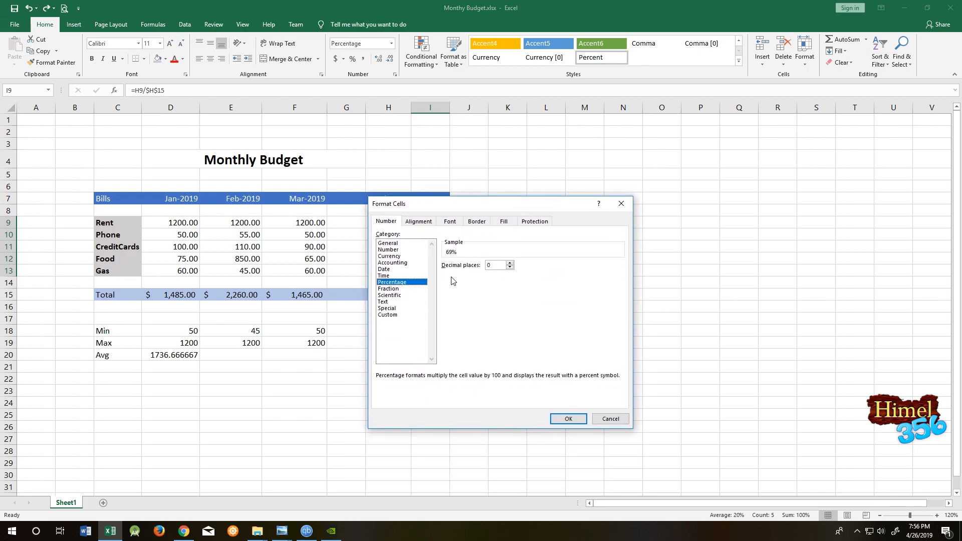
pyautogui.click(511, 263)
pyautogui.click(510, 264)
pyautogui.click(558, 419)
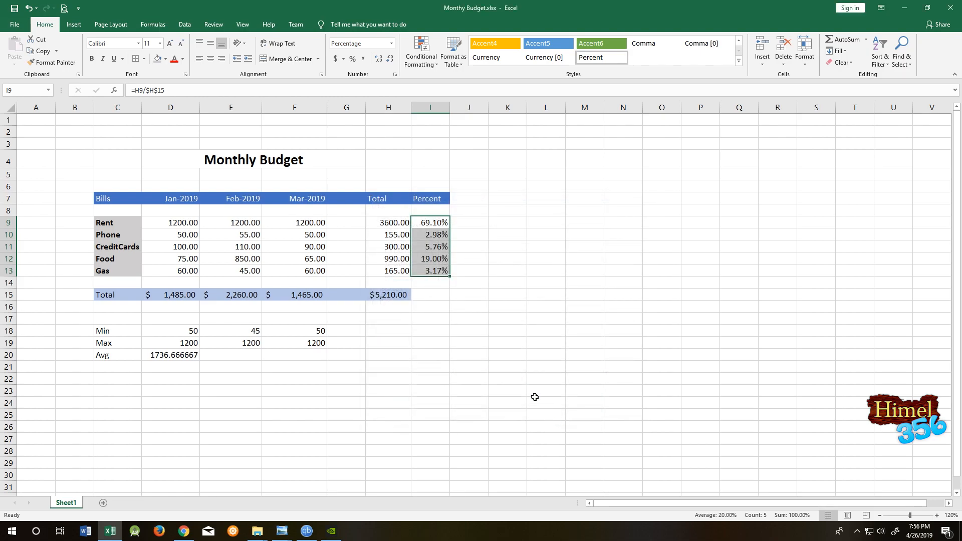
pyautogui.click(517, 260)
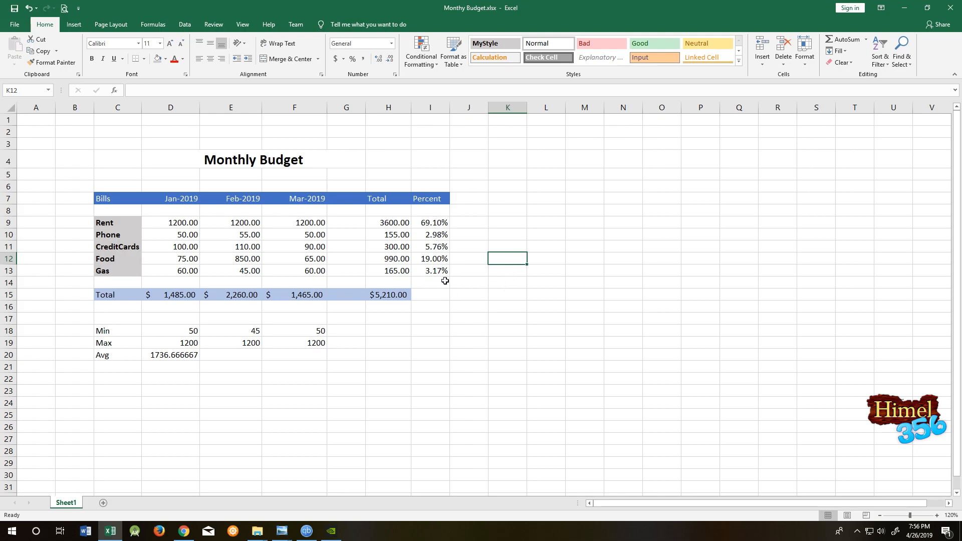
# - Set up a Greater Than highlight rule with the threshold 500 for the monthly amounts in D9:F13
pyautogui.click(443, 315)
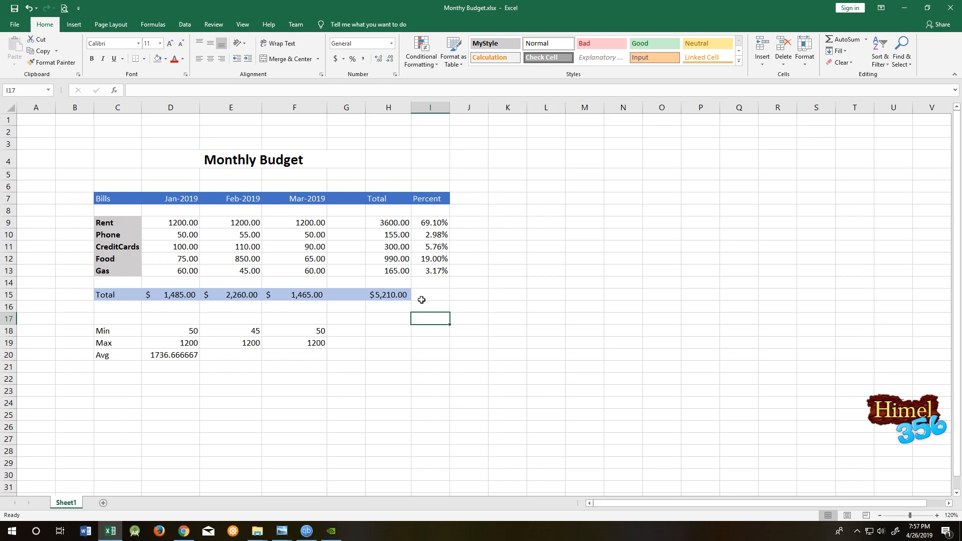
pyautogui.moveTo(170, 223); pyautogui.dragTo(317, 275)
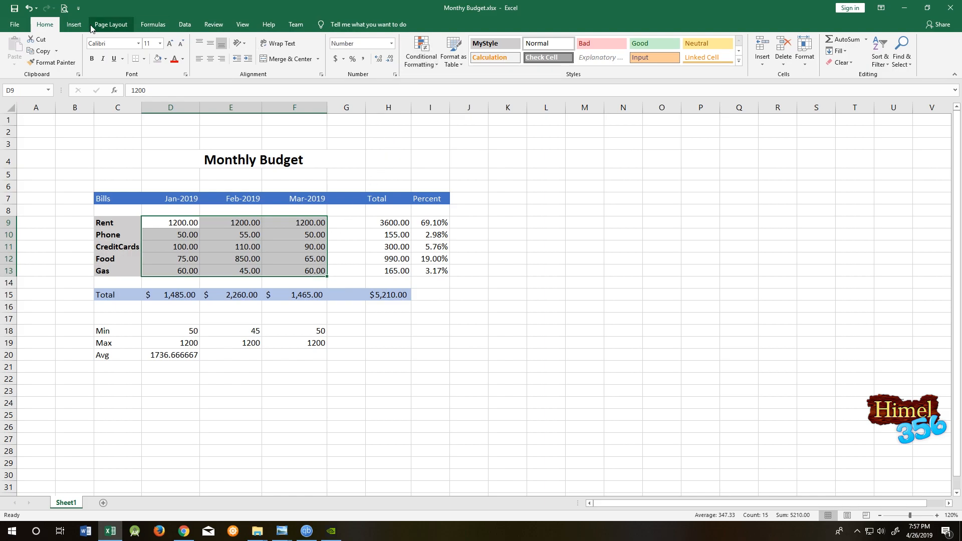
pyautogui.click(424, 58)
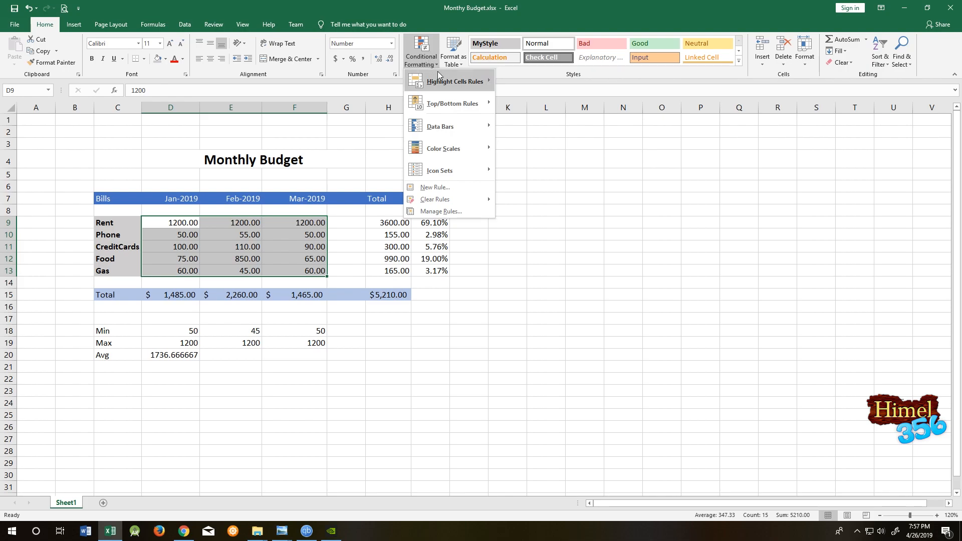
pyautogui.moveTo(445, 78)
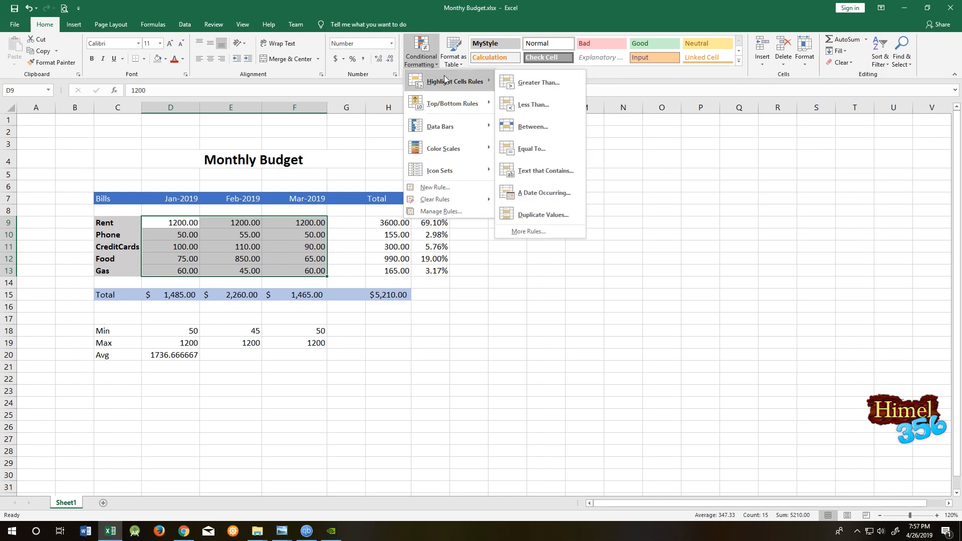
pyautogui.click(525, 84)
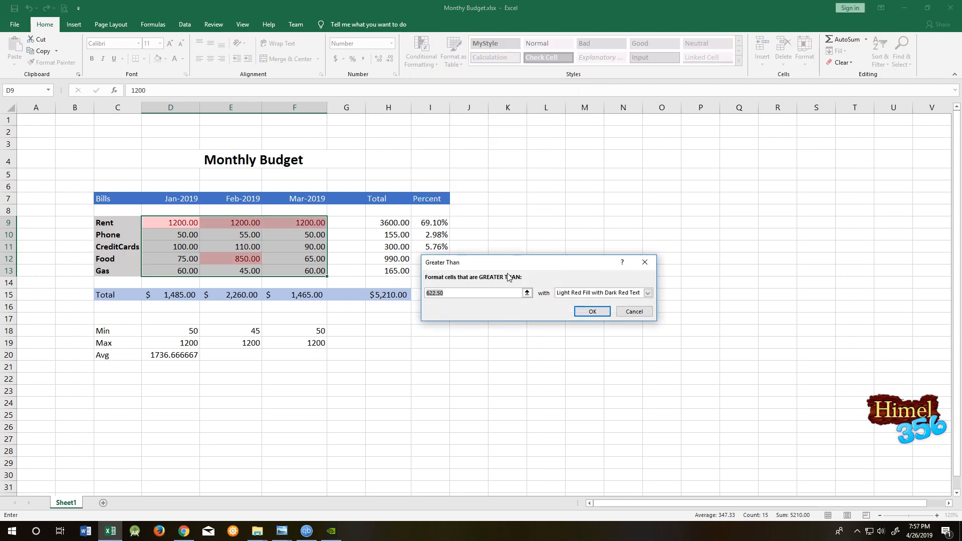
pyautogui.write('500')
# - Try the yellow fill, green fill, Red Text and Red Border formats for the Greater Than 500 rule
pyautogui.click(648, 293)
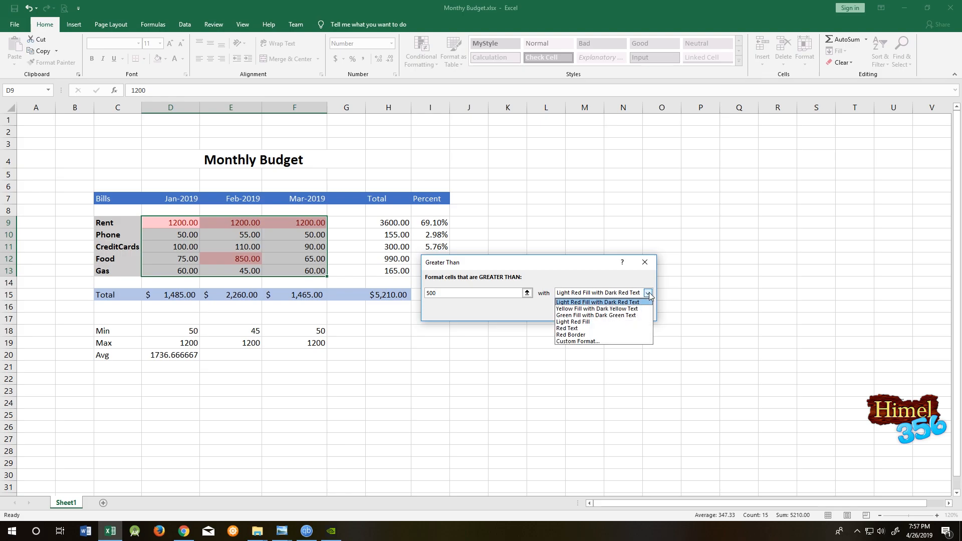
pyautogui.click(627, 309)
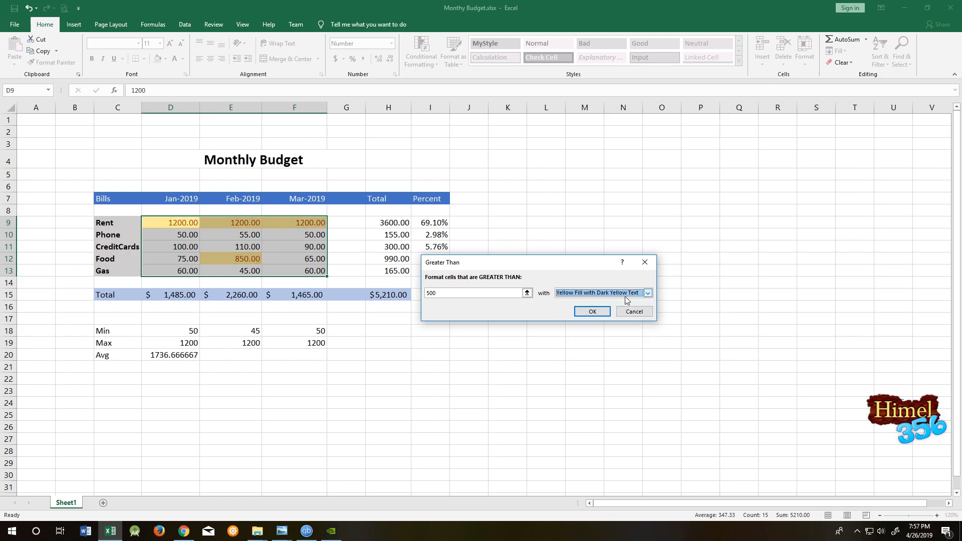
pyautogui.click(627, 293)
pyautogui.click(618, 315)
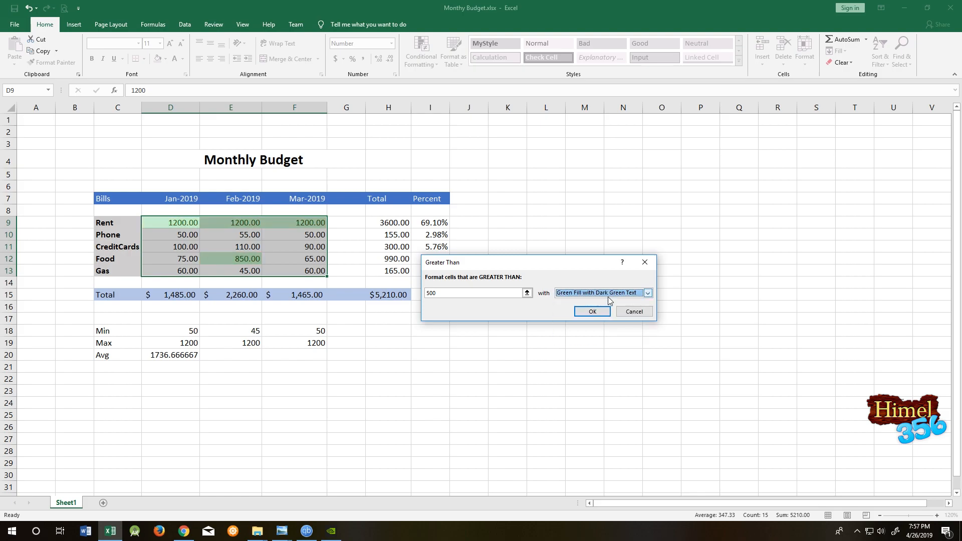
pyautogui.click(609, 296)
pyautogui.click(588, 328)
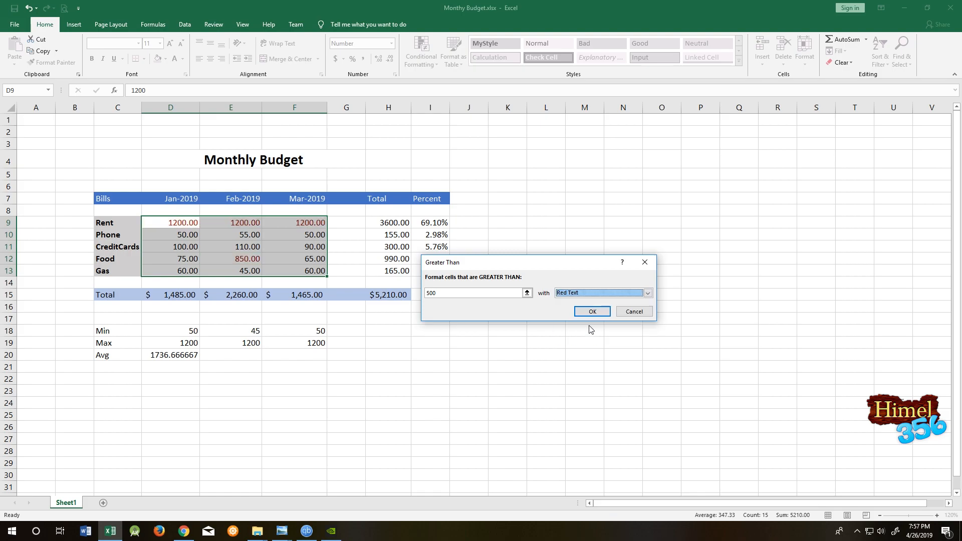
pyautogui.click(608, 293)
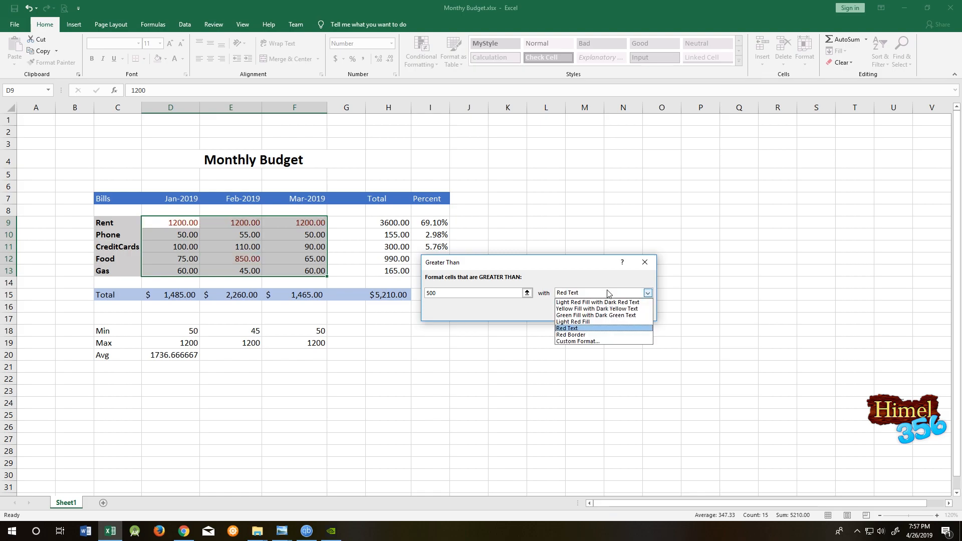
pyautogui.click(587, 334)
# - Apply the Greater Than 500 rule with Light Red Fill with Dark Red Text
pyautogui.click(647, 293)
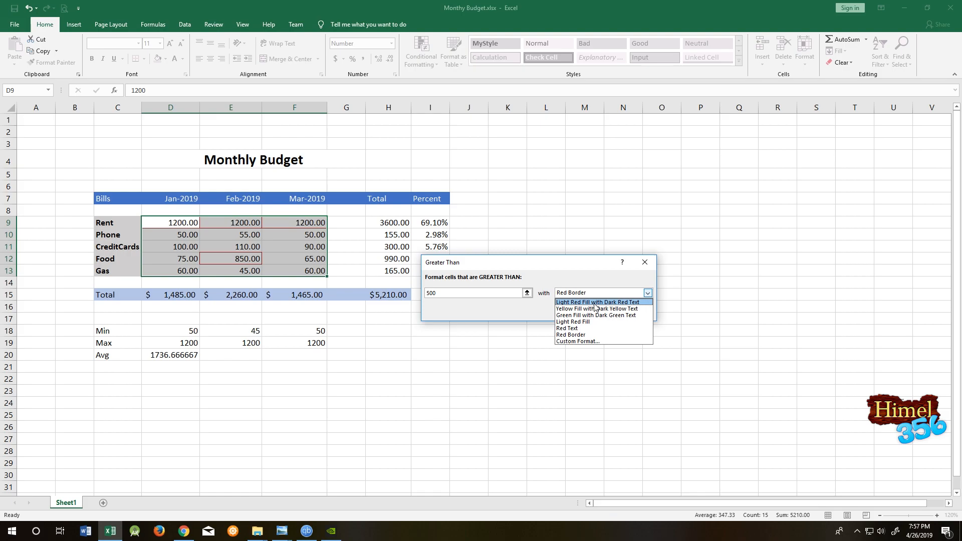
pyautogui.click(595, 304)
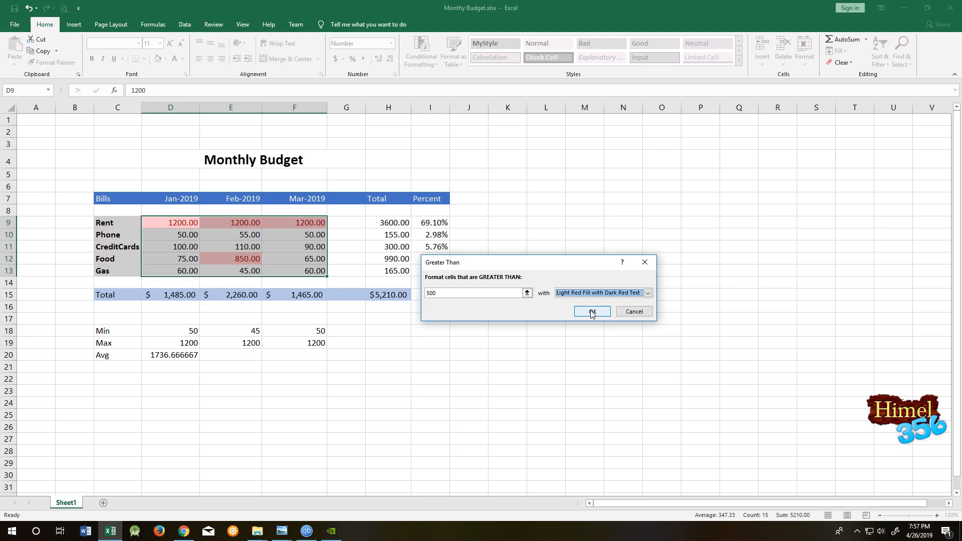
pyautogui.click(592, 312)
pyautogui.click(482, 296)
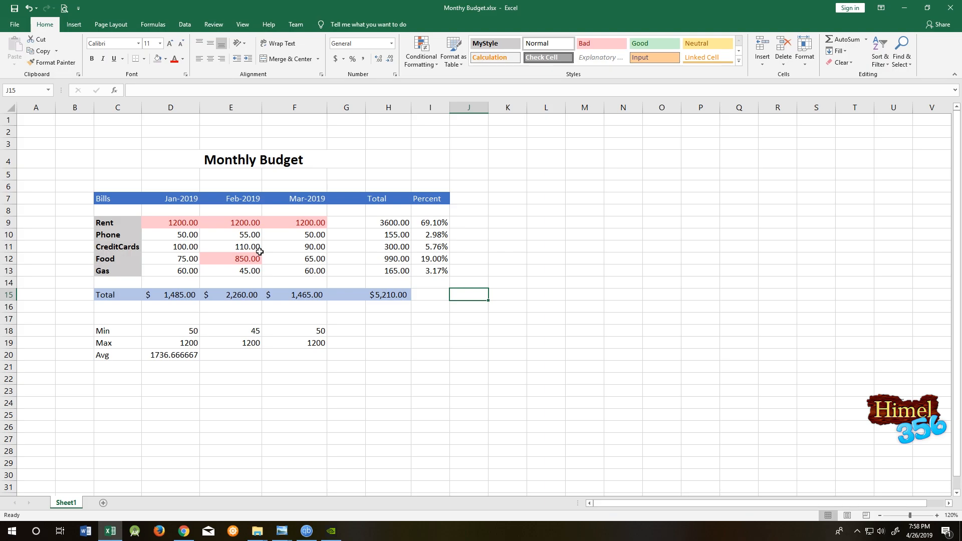
# - Highlight amounts greater than 100 in D9:F13 with Light Red Fill with Dark Red Text
pyautogui.click(174, 219)
pyautogui.moveTo(174, 219); pyautogui.dragTo(316, 272)
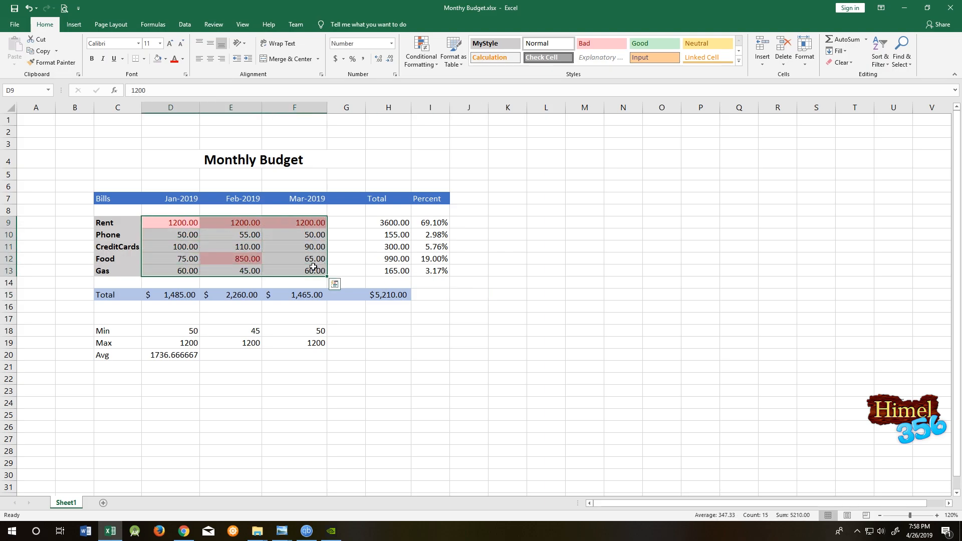
pyautogui.click(421, 57)
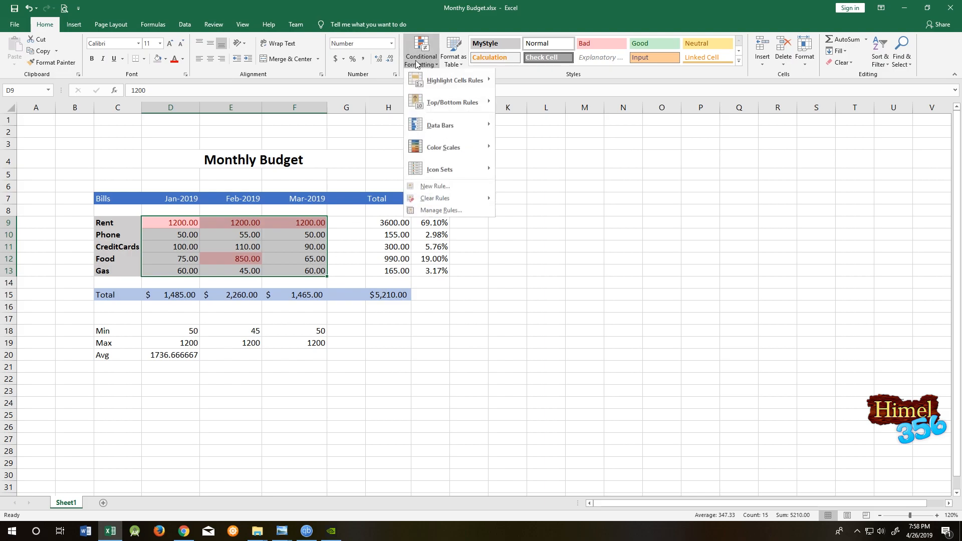
pyautogui.moveTo(454, 81)
pyautogui.click(527, 83)
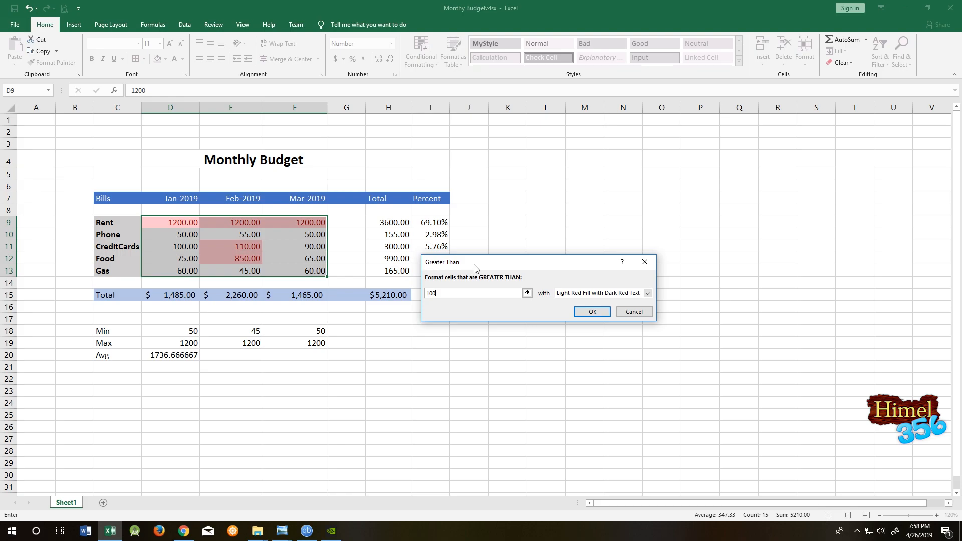
pyautogui.click(593, 312)
pyautogui.click(567, 252)
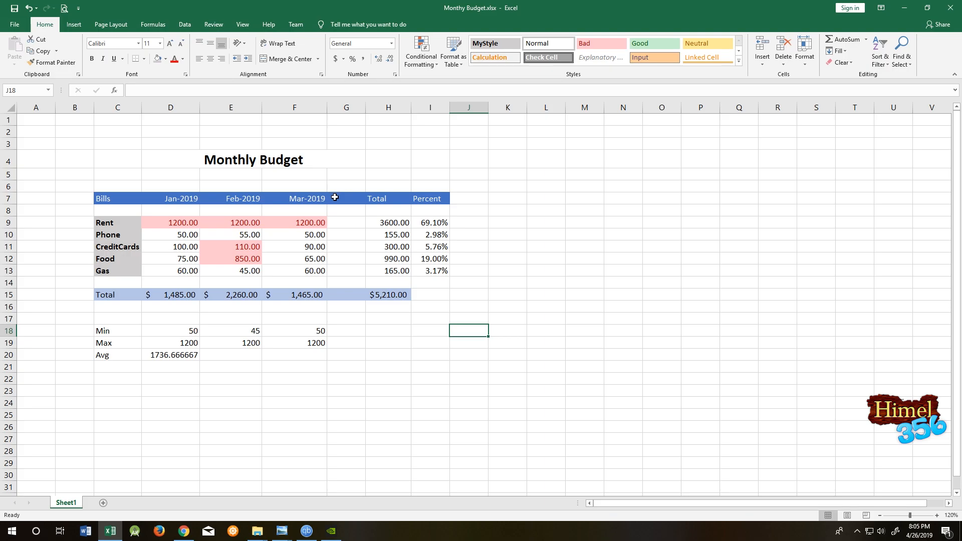
# - Insert a new column at G, after the March column, and enter the header Apr-2019 in G7
pyautogui.click(345, 223)
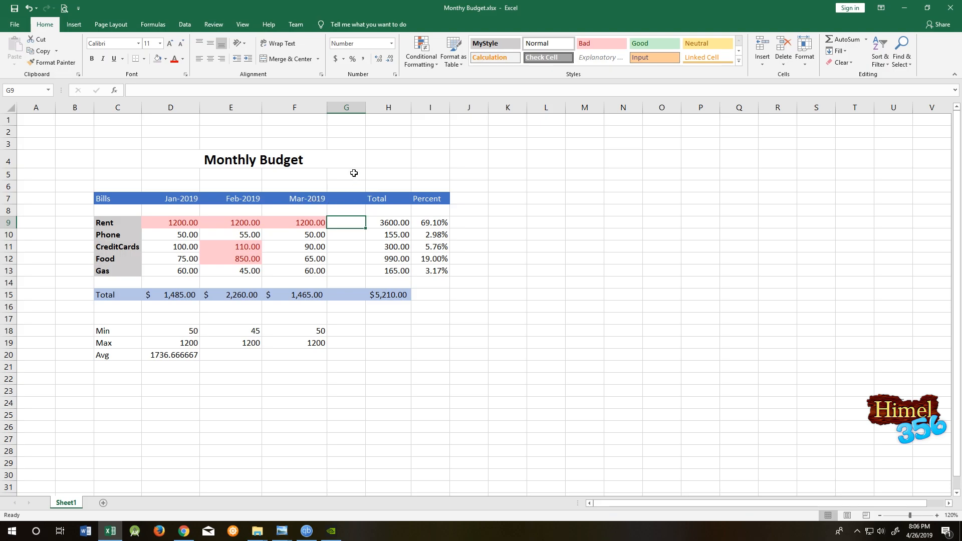
pyautogui.click(350, 104)
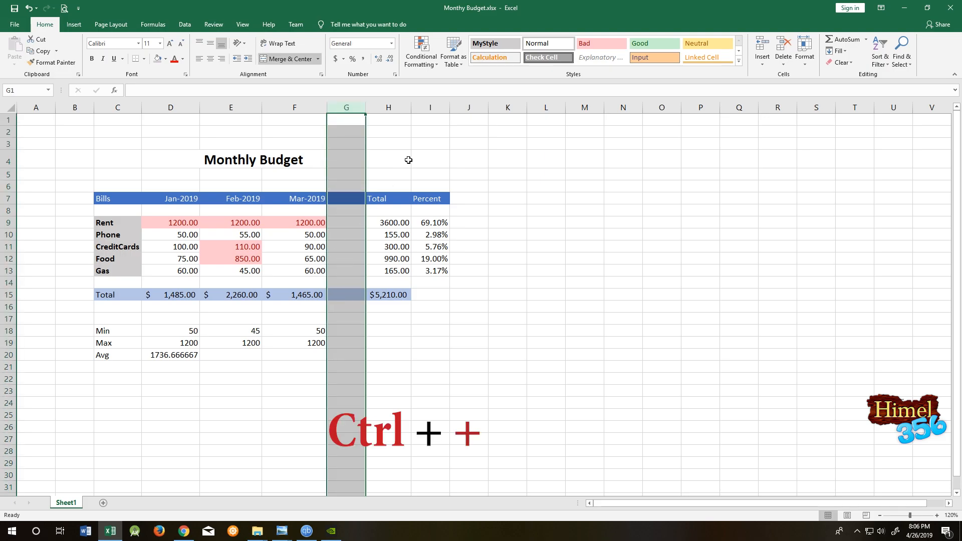
pyautogui.hotkey('ctrl', '+')
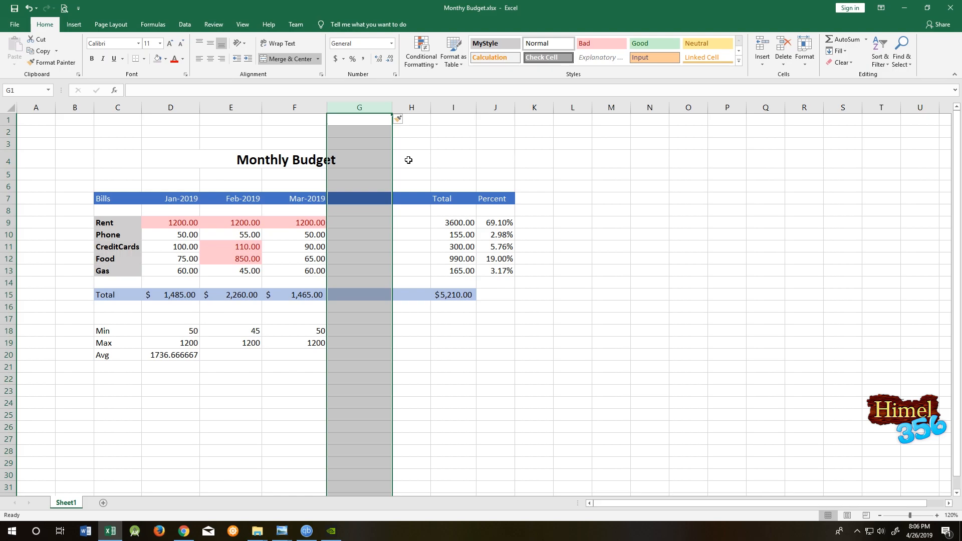
pyautogui.click(359, 200)
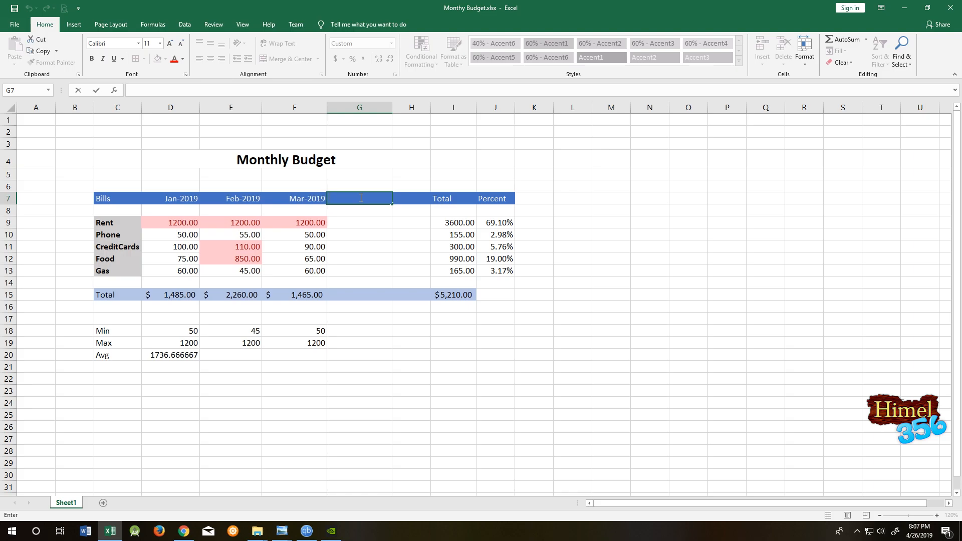
pyautogui.write('Apr-2019')
pyautogui.click(629, 213)
# - Enter the April amounts 1200, 200, 90, 85 and 65 for Rent through Gas in G9:G13
pyautogui.click(366, 220)
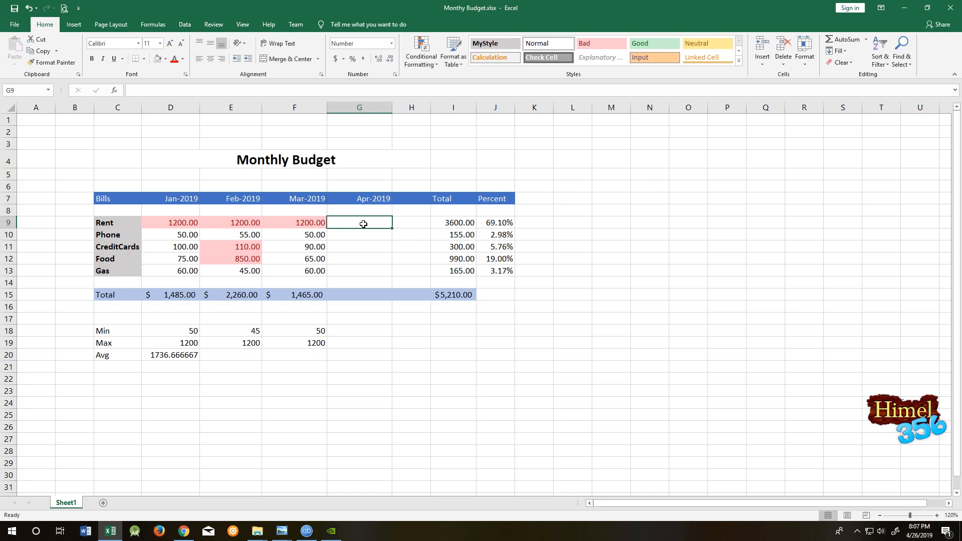
pyautogui.write('1200')
pyautogui.press('Return')
pyautogui.write('200')
pyautogui.press('Return')
pyautogui.click(383, 253)
pyautogui.write('90')
pyautogui.press('Return')
pyautogui.write('85')
pyautogui.press('Return')
pyautogui.write('65')
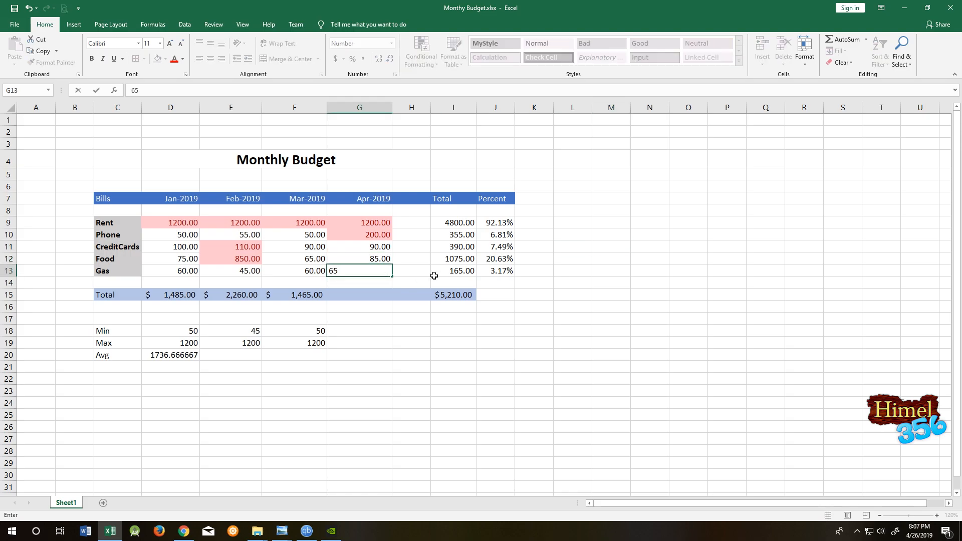
pyautogui.click(556, 304)
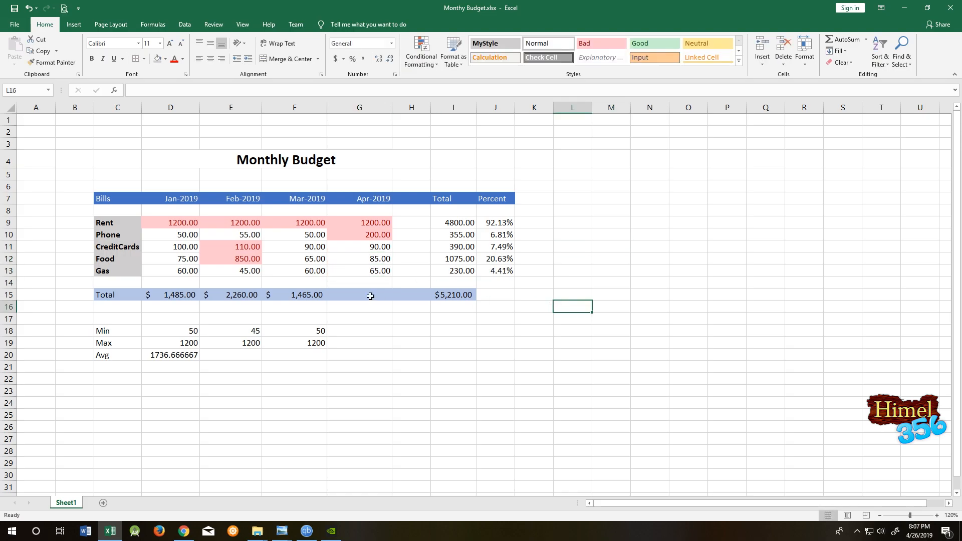
# - Fill the March total formula from F15 into the April total cell G15
pyautogui.click(318, 299)
pyautogui.moveTo(328, 303); pyautogui.dragTo(397, 307)
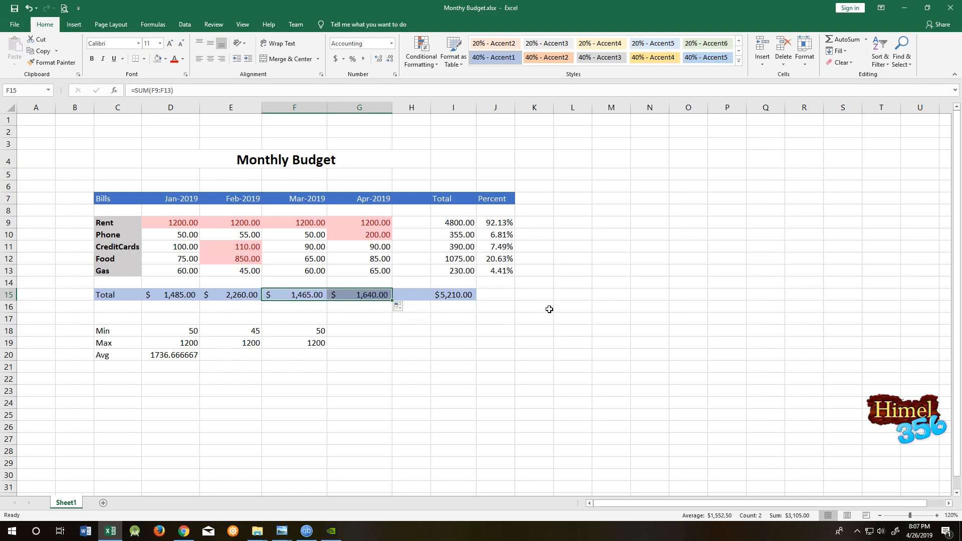
pyautogui.click(571, 304)
pyautogui.click(521, 317)
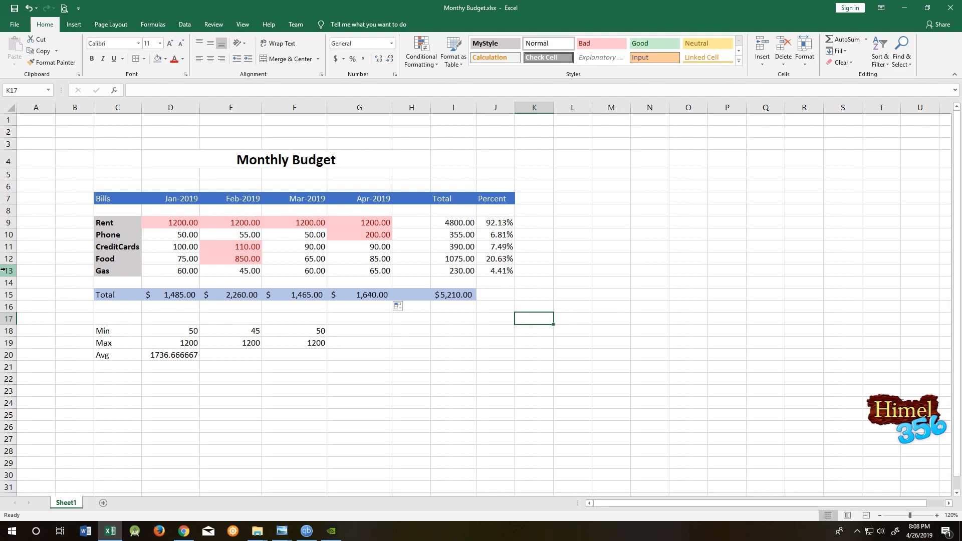
# - Insert a new row 14 below Gas and label it Gym in C14
pyautogui.click(380, 318)
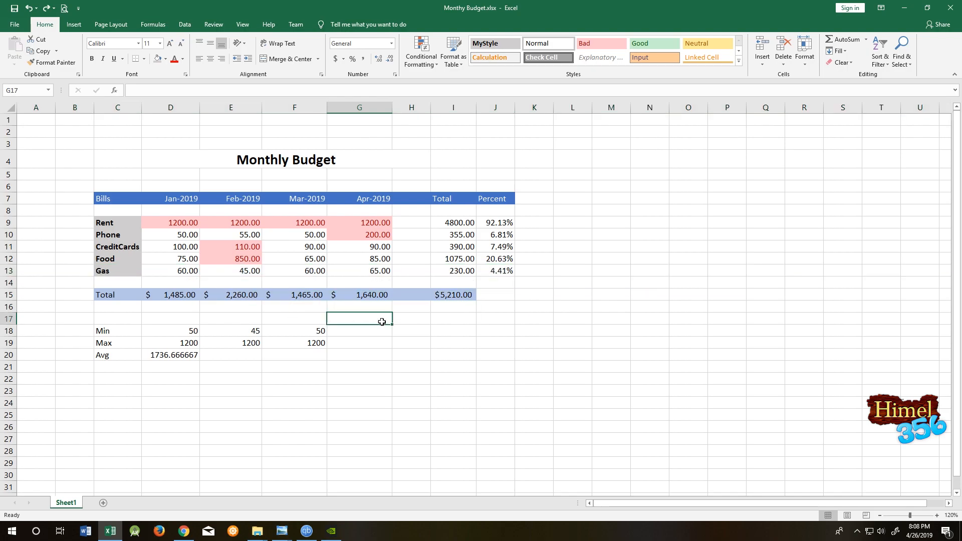
pyautogui.click(4, 283)
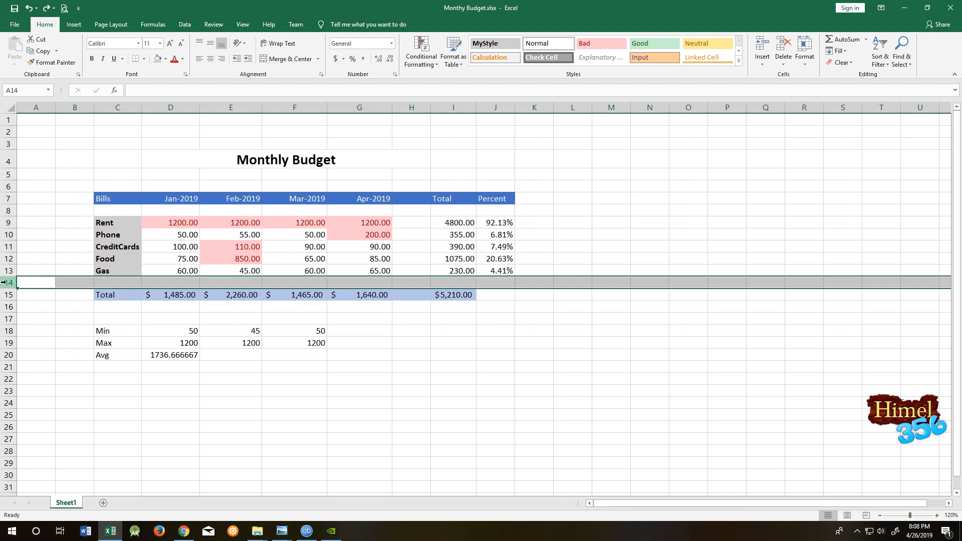
pyautogui.hotkey('ctrl', '+')
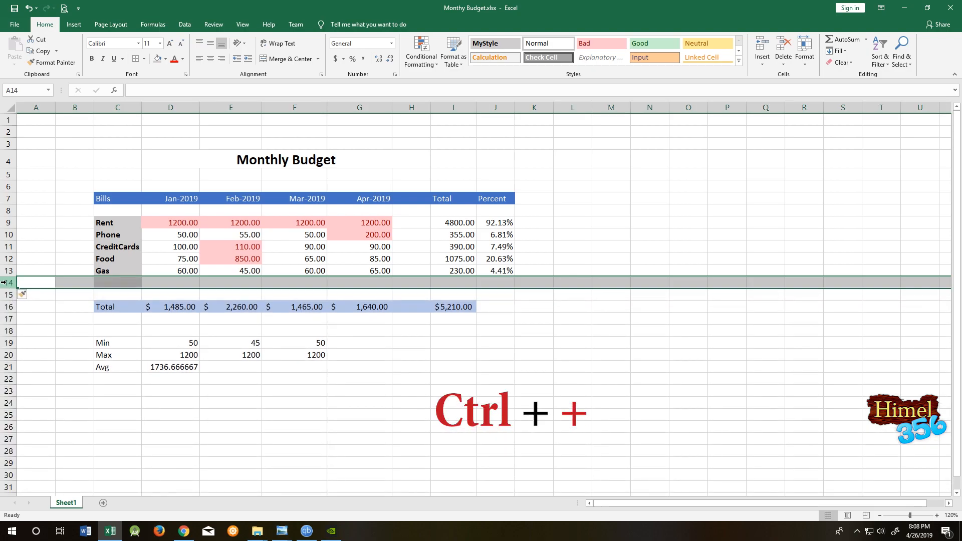
pyautogui.click(108, 282)
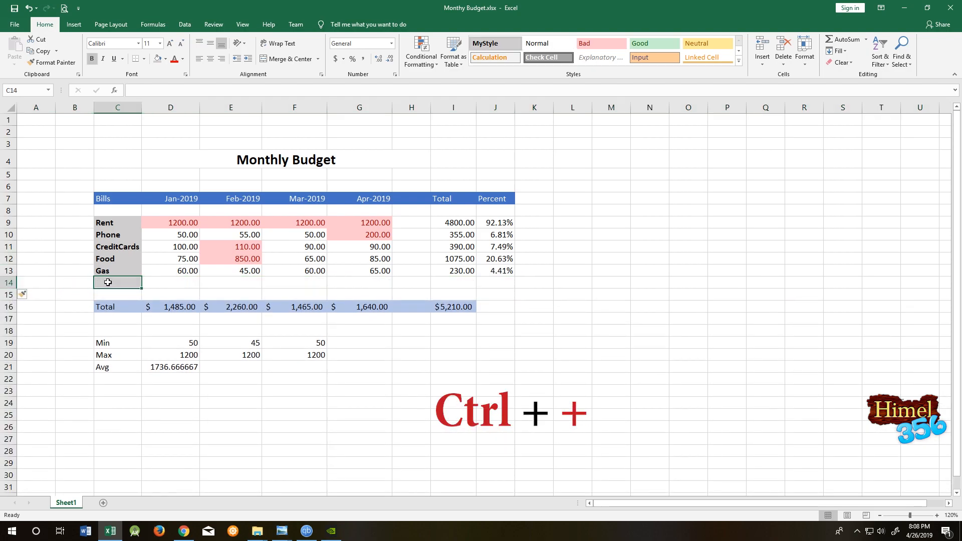
pyautogui.write('Gym')
pyautogui.click(539, 307)
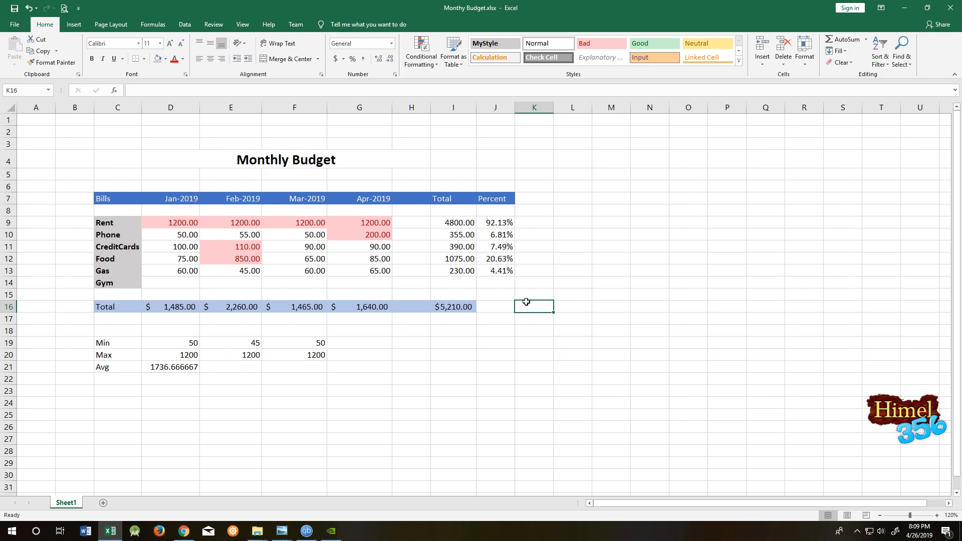
# - Delete the entire Gym row 14
pyautogui.click(3, 283)
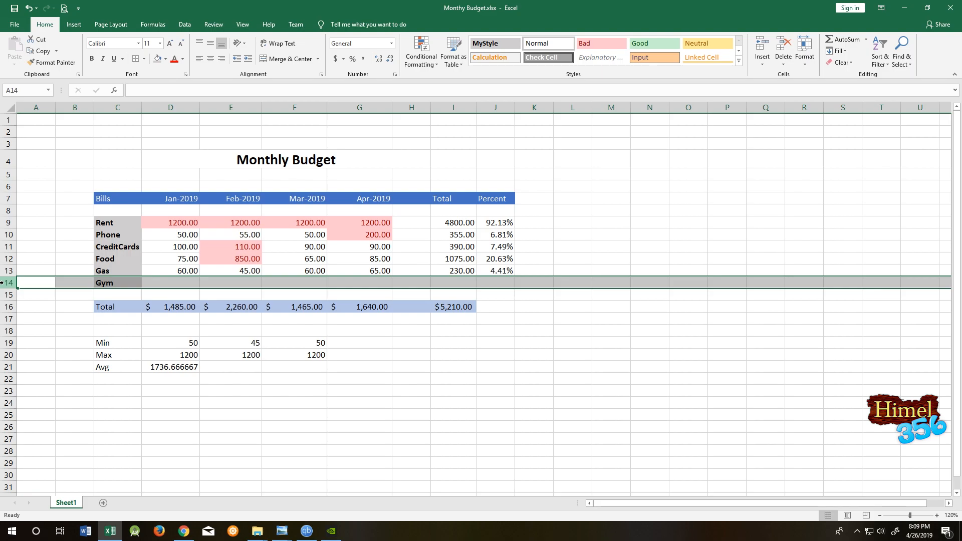
pyautogui.hotkey('ctrl', '-')
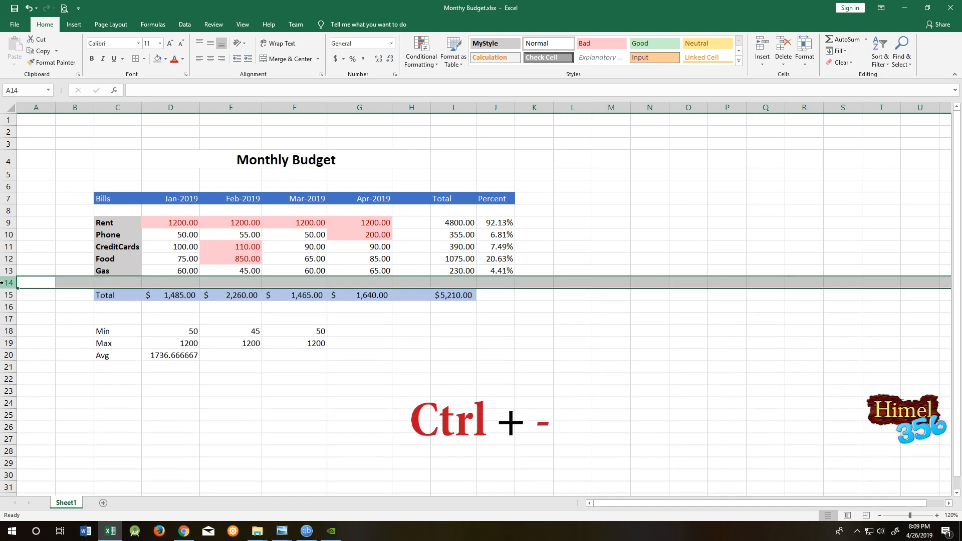
pyautogui.click(582, 326)
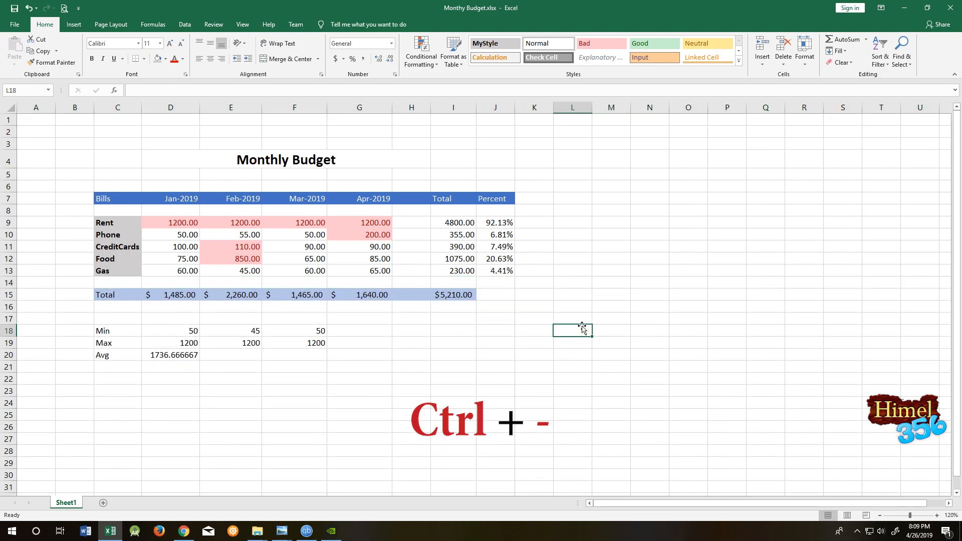
pyautogui.click(537, 315)
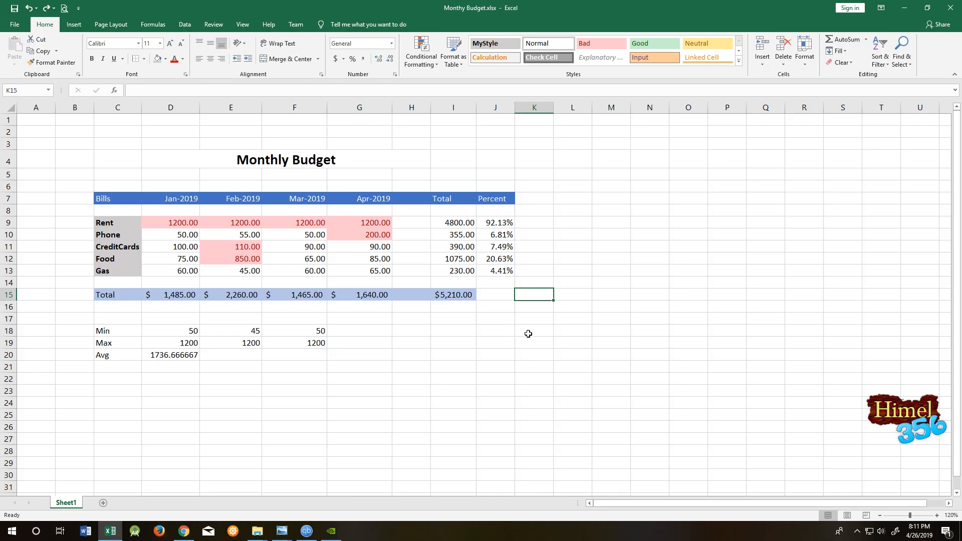
# - Apply a bottom border to the Min and Max rows in C18:F19
pyautogui.click(528, 334)
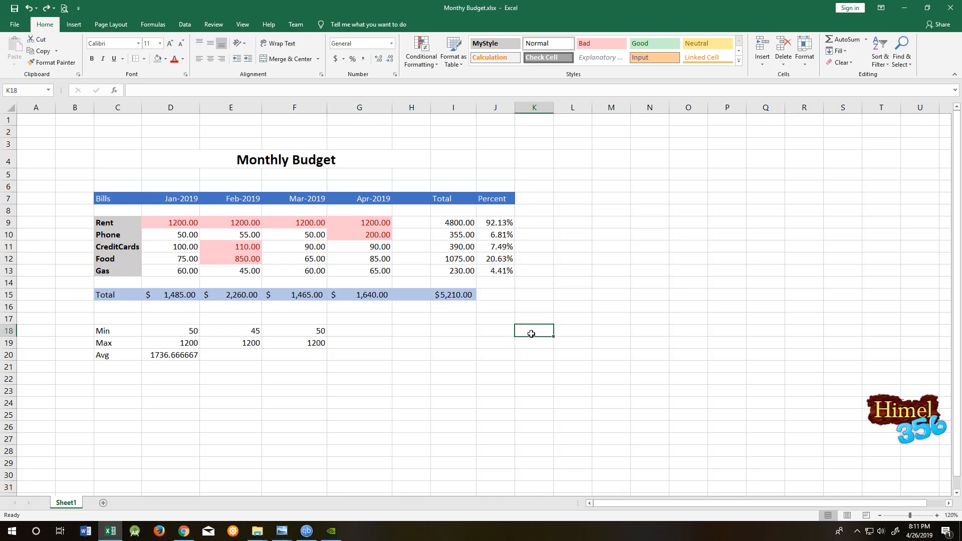
pyautogui.moveTo(99, 331); pyautogui.dragTo(301, 344)
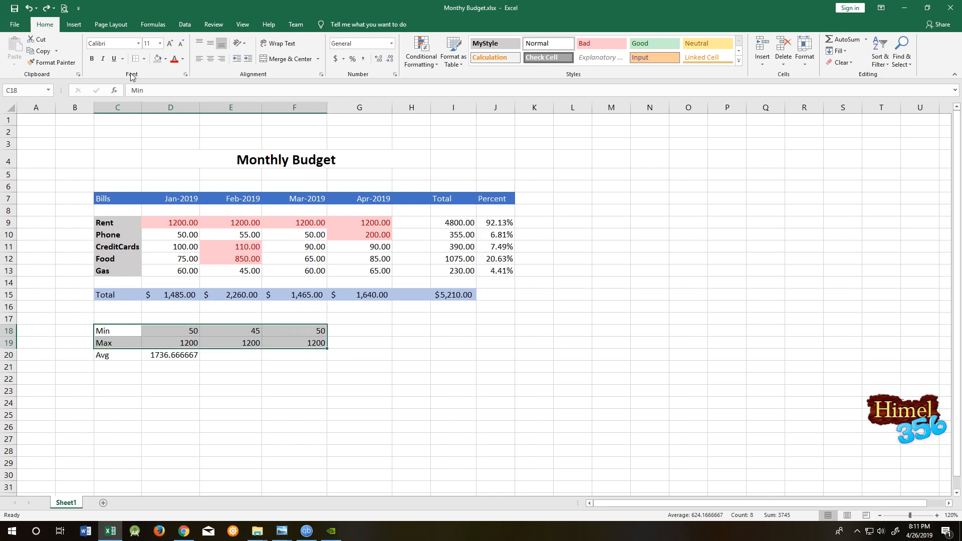
pyautogui.click(144, 59)
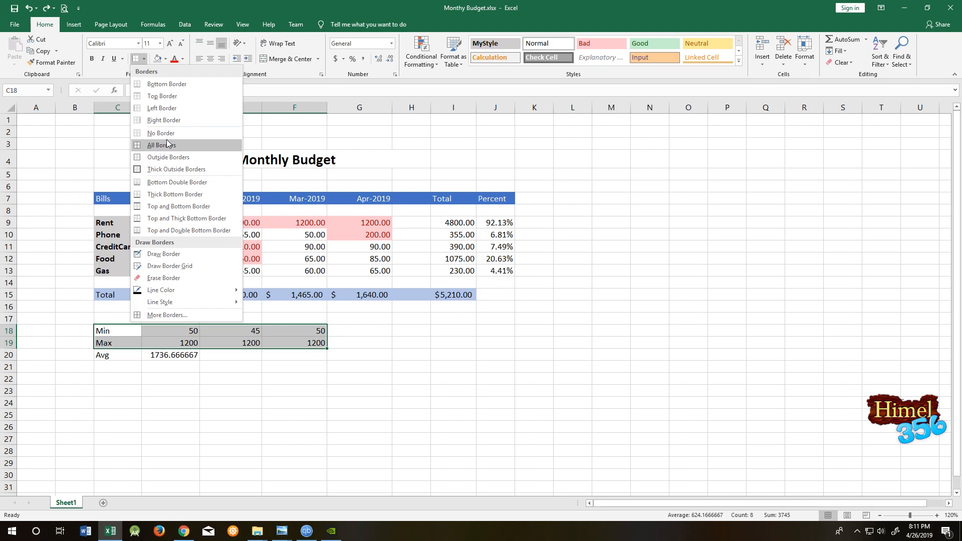
pyautogui.click(173, 85)
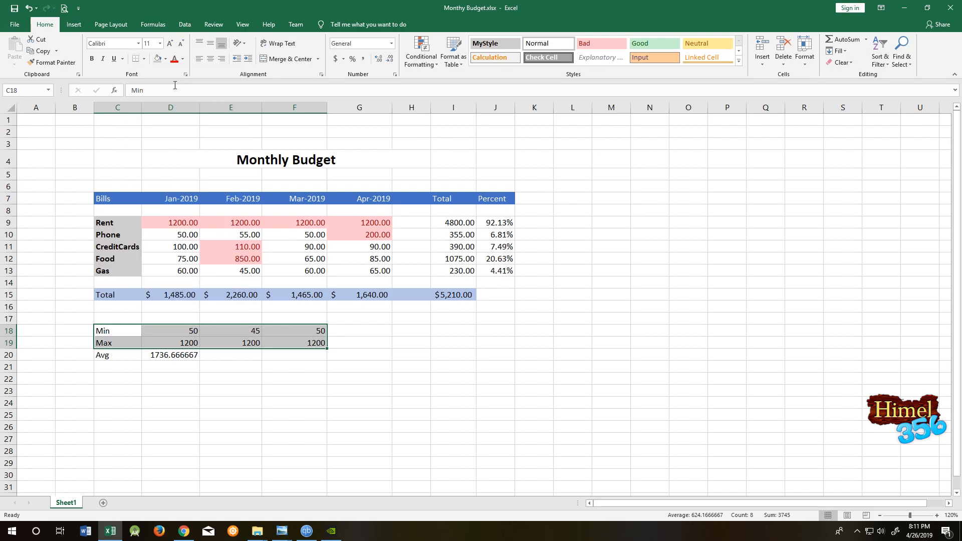
pyautogui.click(411, 343)
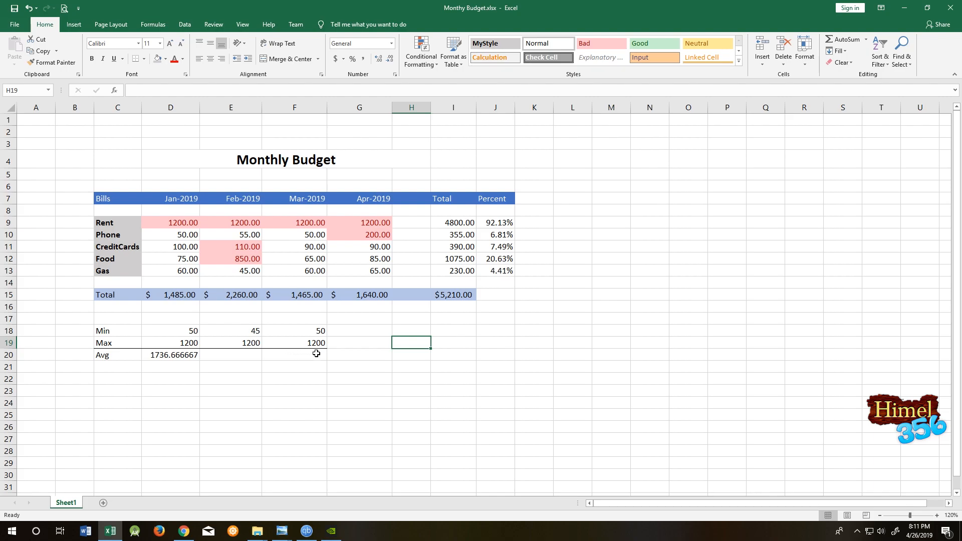
# - Apply All Borders to the Min and Max rows in C18:F19
pyautogui.moveTo(108, 331); pyautogui.dragTo(304, 337)
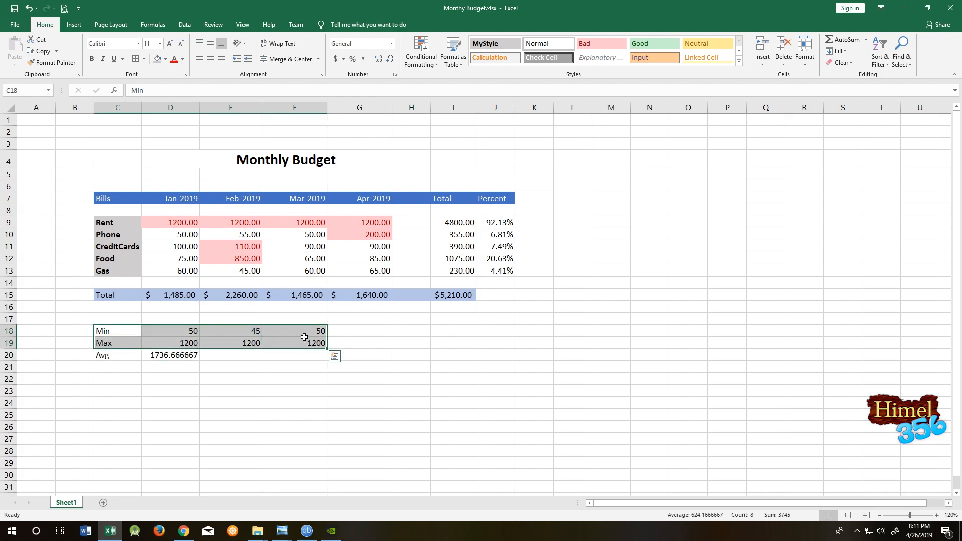
pyautogui.click(143, 59)
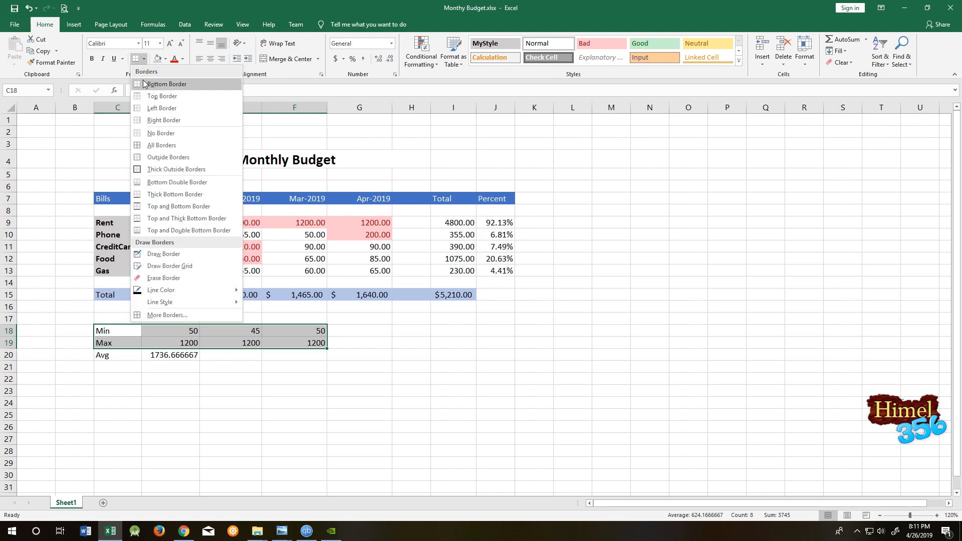
pyautogui.click(158, 146)
pyautogui.click(398, 369)
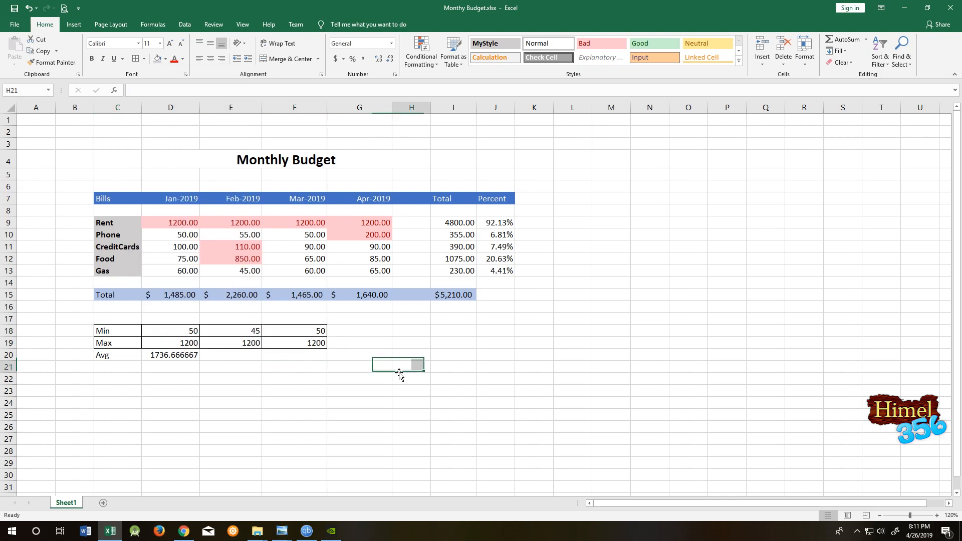
pyautogui.click(352, 369)
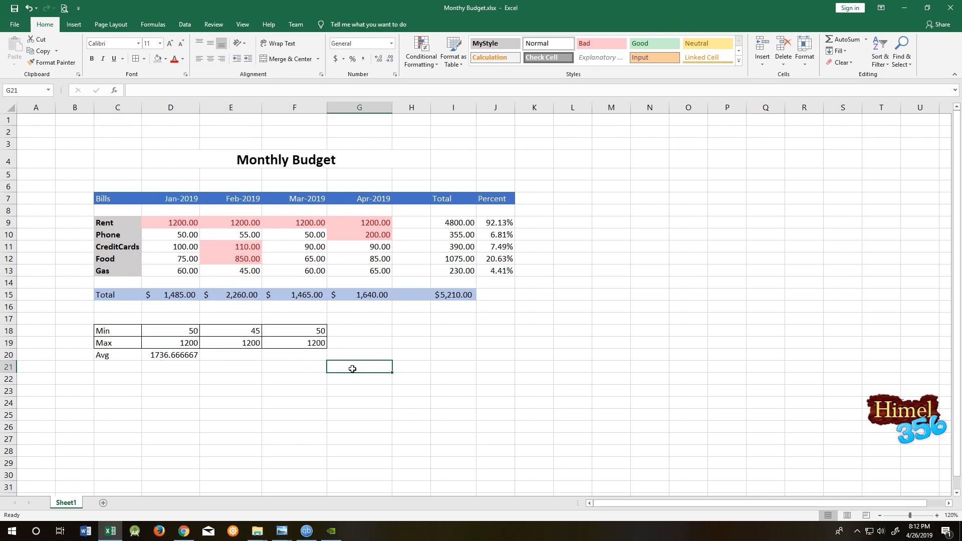
# - Clear only the formats from the Min and Max range C18:F19, keeping its contents
pyautogui.moveTo(108, 330); pyautogui.dragTo(297, 343)
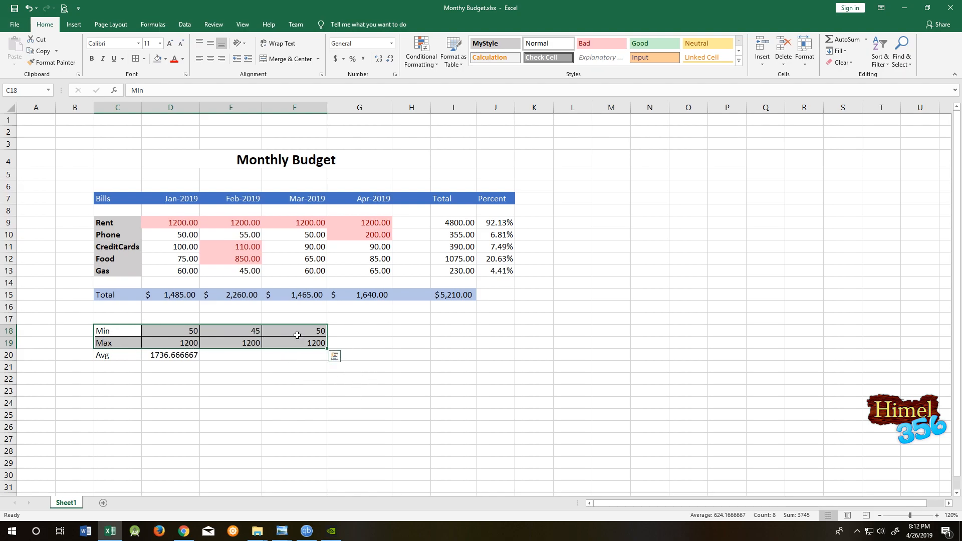
pyautogui.click(293, 366)
pyautogui.moveTo(111, 329); pyautogui.dragTo(314, 344)
pyautogui.click(849, 65)
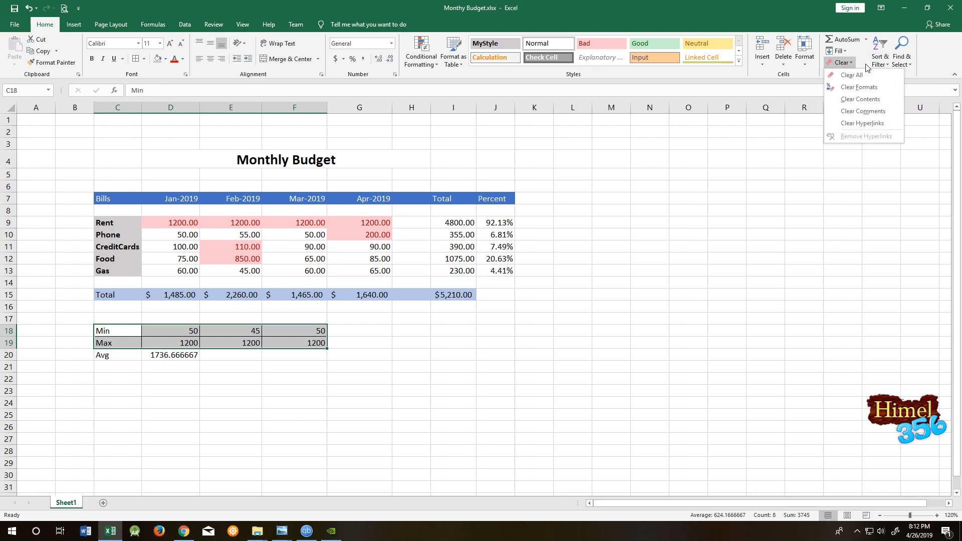
pyautogui.click(867, 66)
pyautogui.click(852, 64)
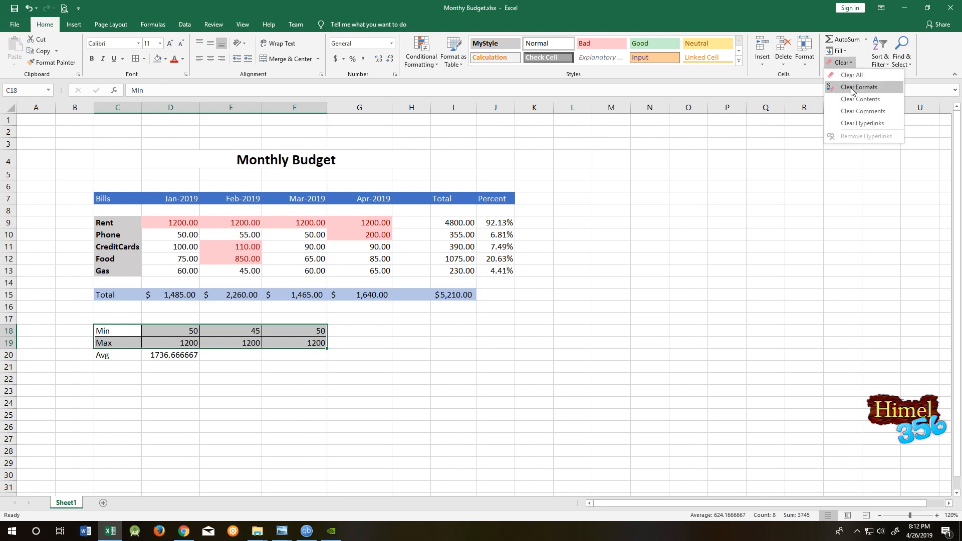
pyautogui.click(852, 89)
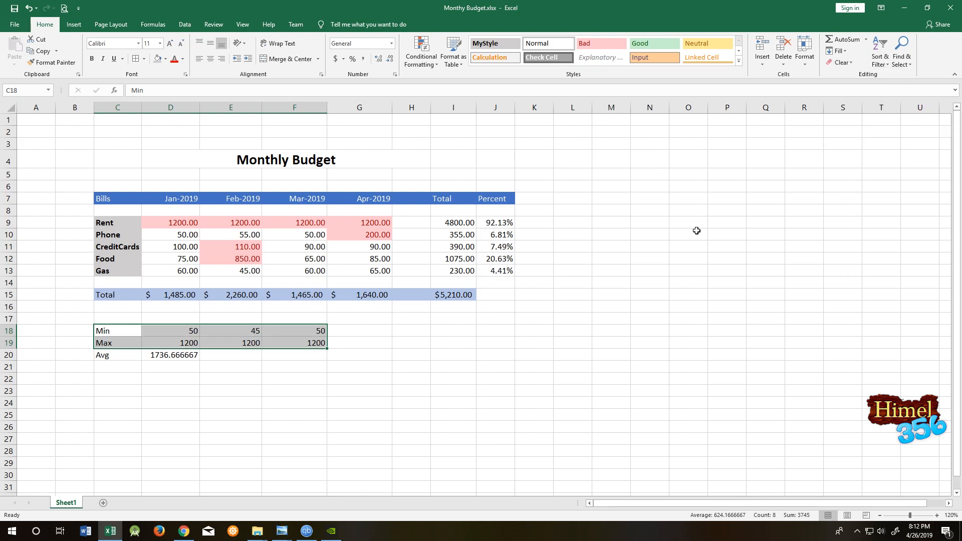
pyautogui.click(533, 341)
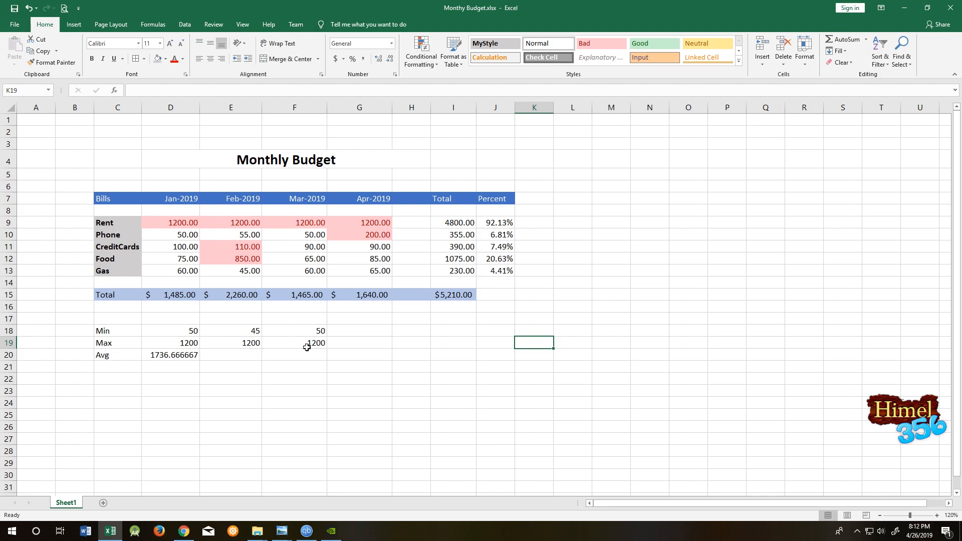
pyautogui.click(369, 357)
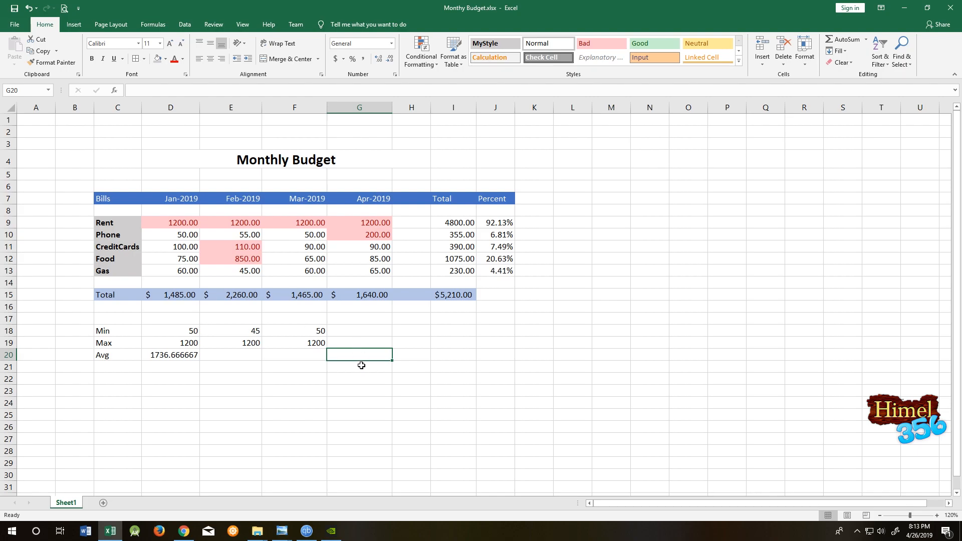
# - Copy the formatting of the Phone label in C10 onto the Min label in C18 with Format Painter
pyautogui.click(406, 345)
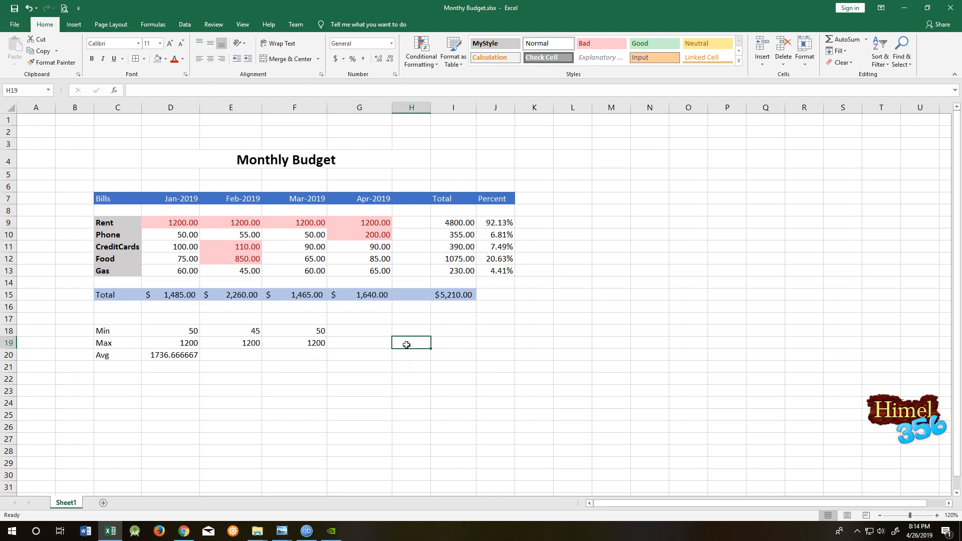
pyautogui.click(117, 235)
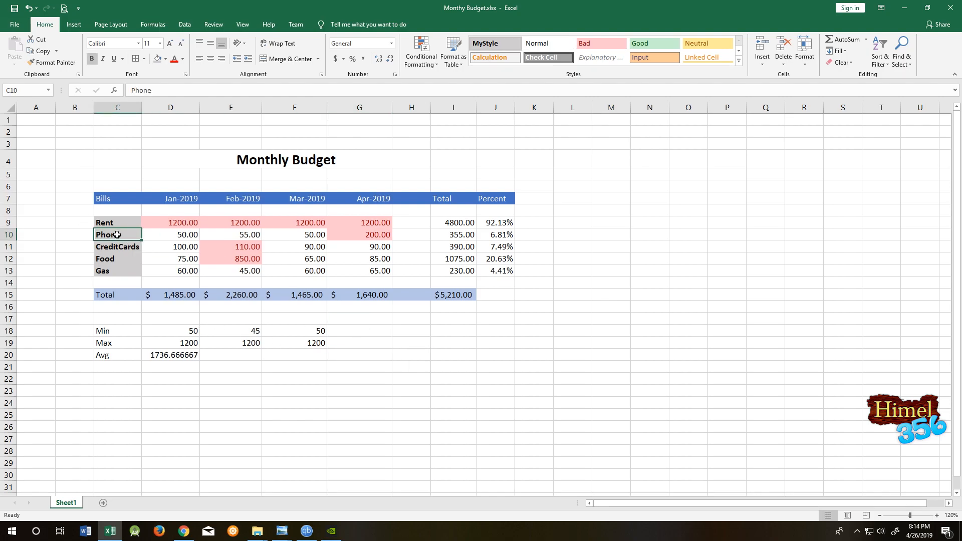
pyautogui.click(53, 64)
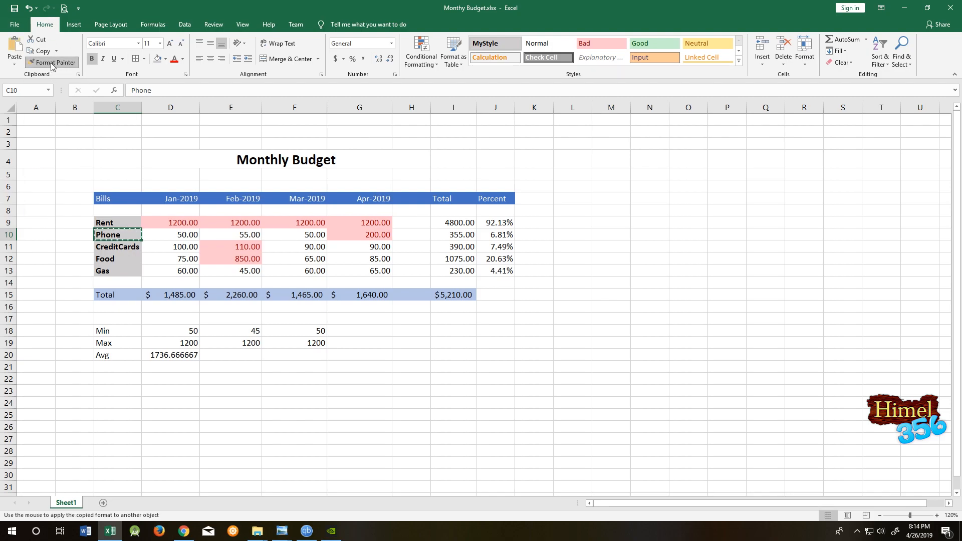
pyautogui.click(111, 334)
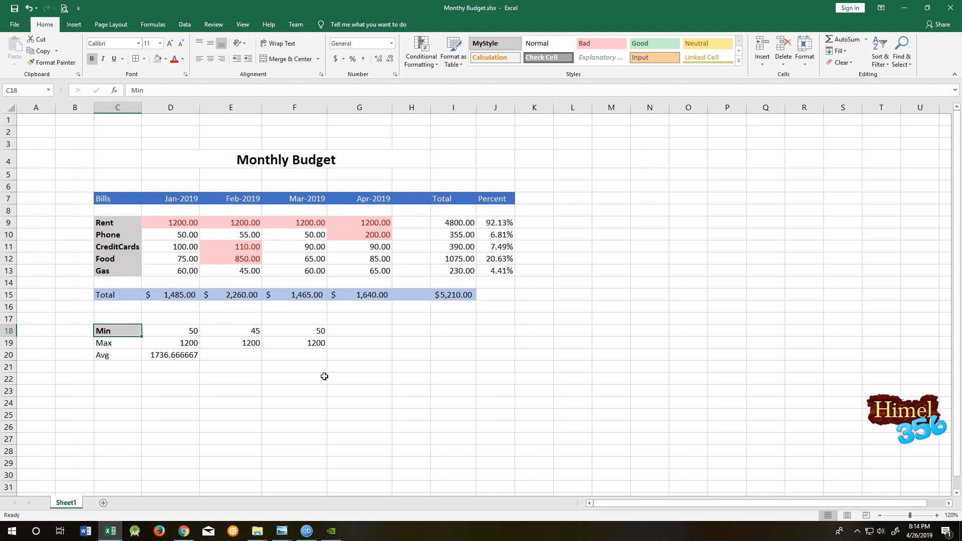
# - Copy the formatting of the April Phone amount in G10 onto the Max label in C19 with Format Painter
pyautogui.click(379, 237)
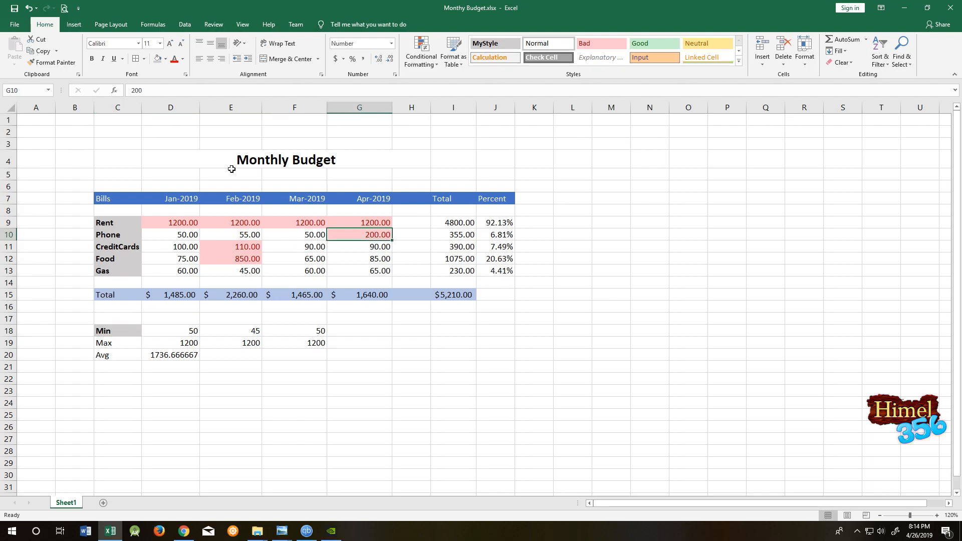
pyautogui.click(58, 64)
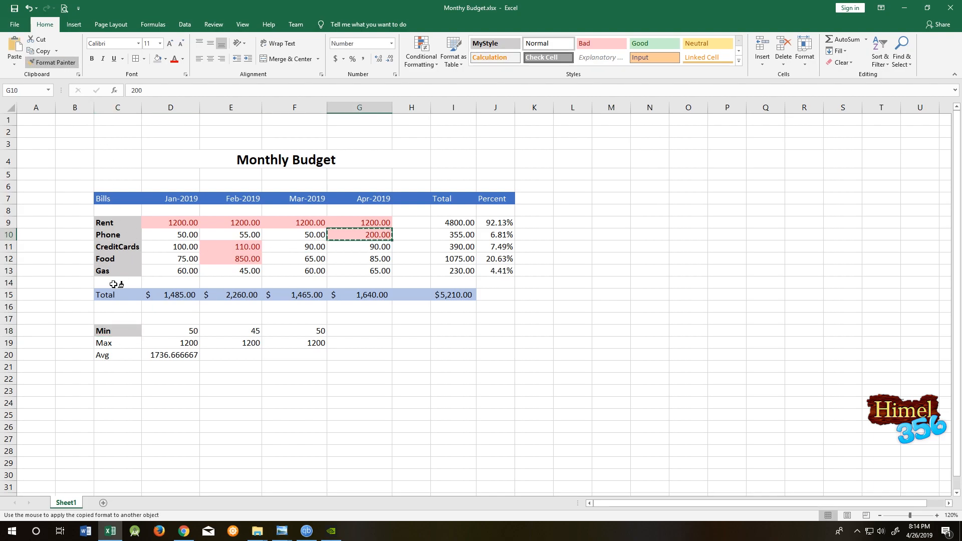
pyautogui.click(110, 346)
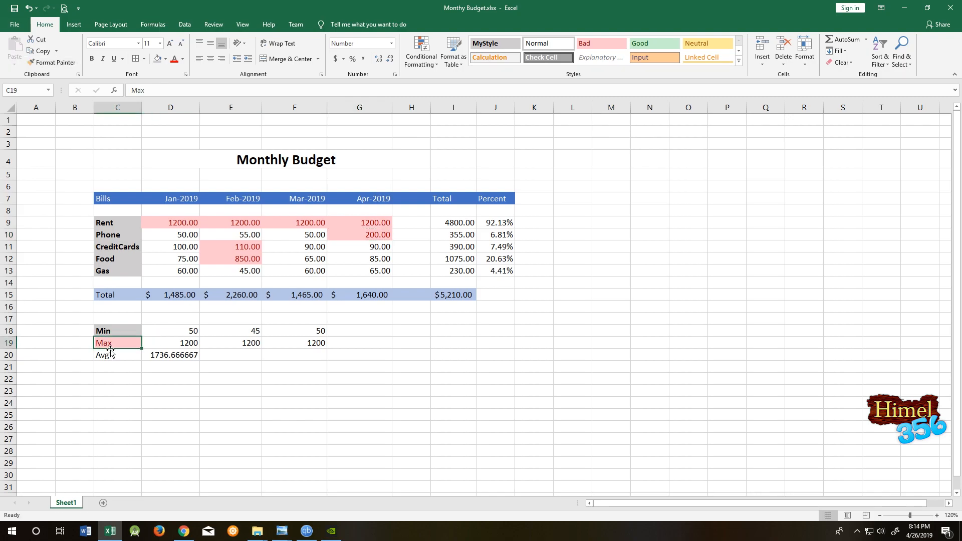
pyautogui.click(356, 366)
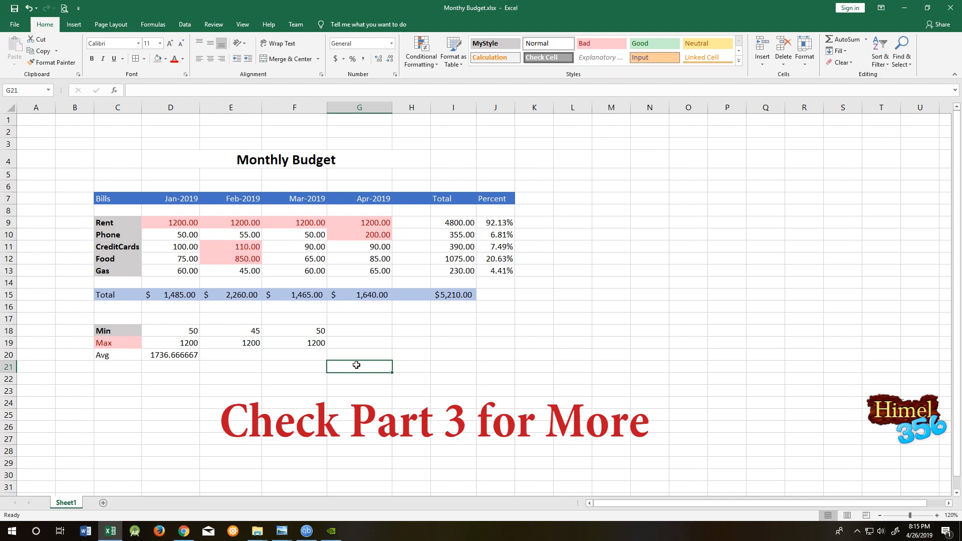
pyautogui.press('alt')
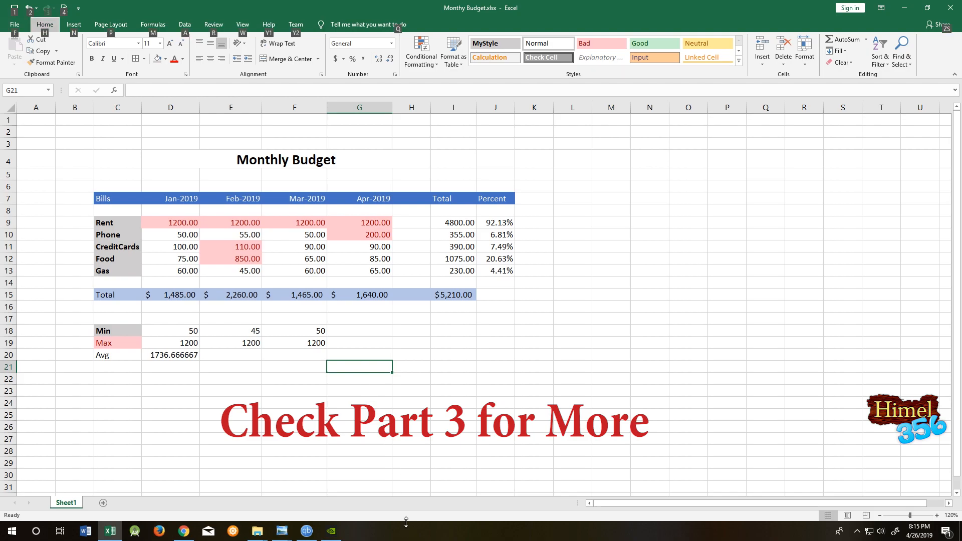